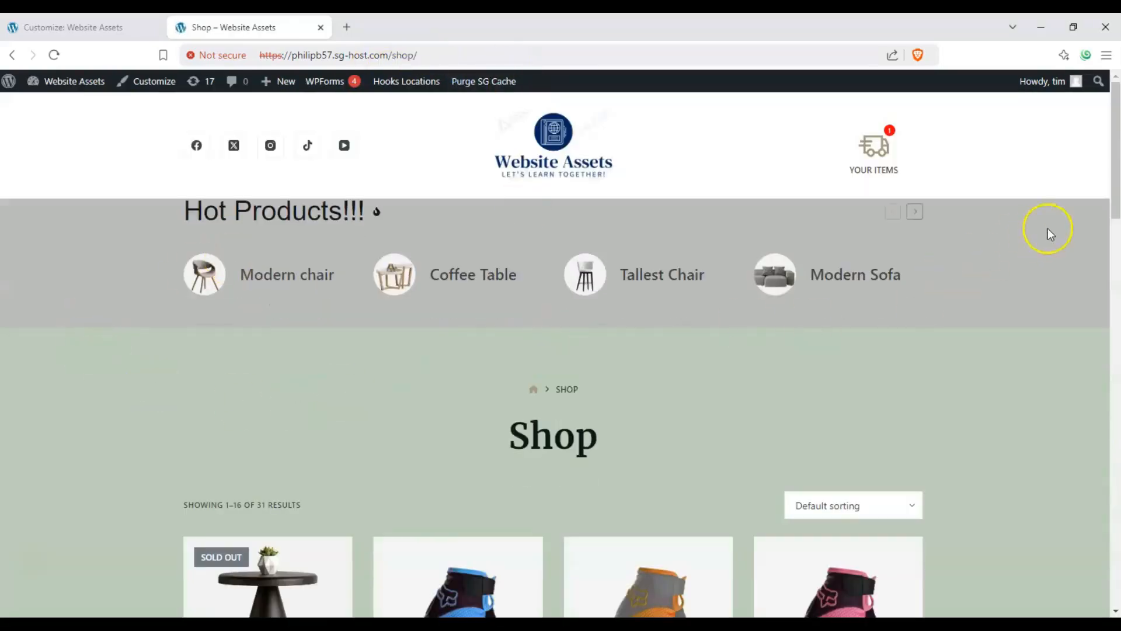
Examine the page navigation beneath the product listing on the live shop page
drag(1114, 169, 1114, 506)
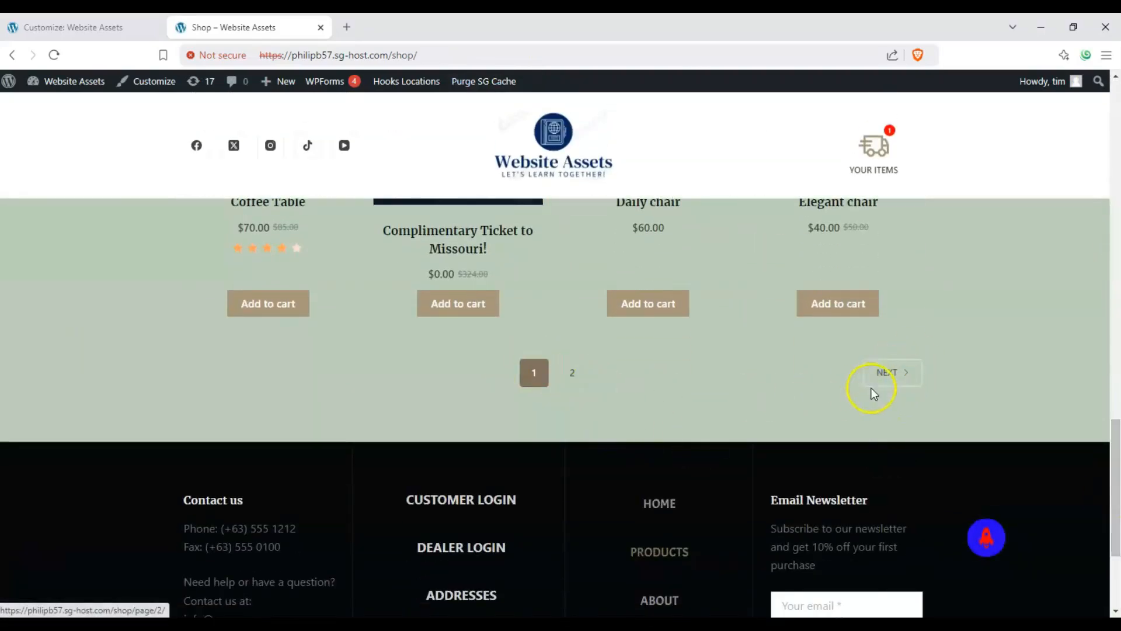
scroll(555, 292, up, 10)
scroll(374, 266, down, 5)
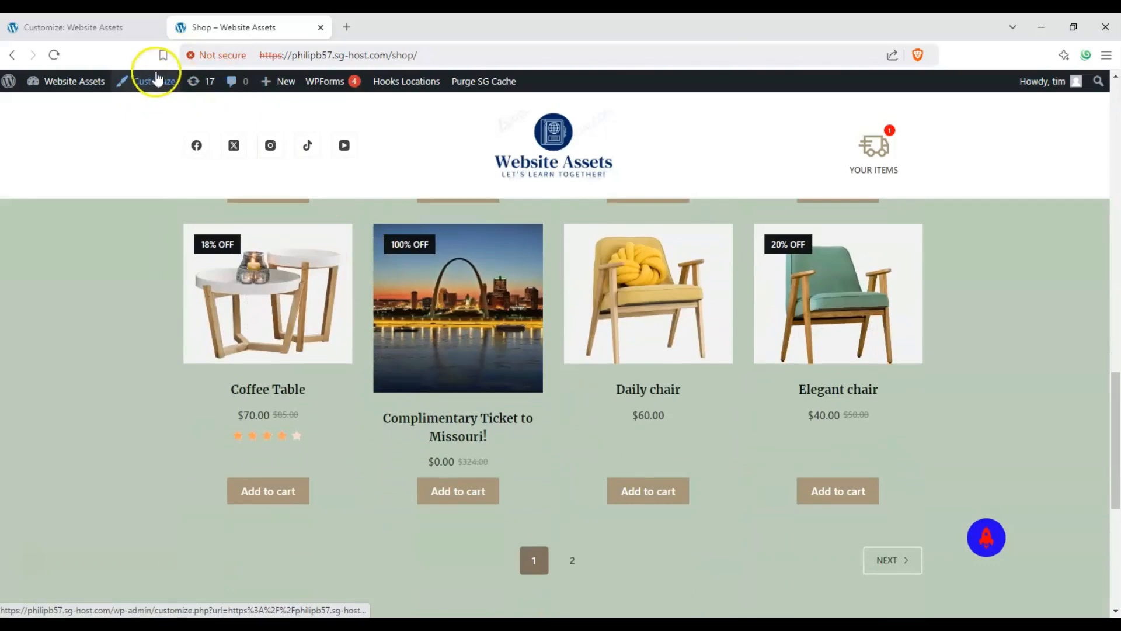
Switch to the site Customizer and bring up the Shop page's product listing and page navigation in the preview
click(74, 27)
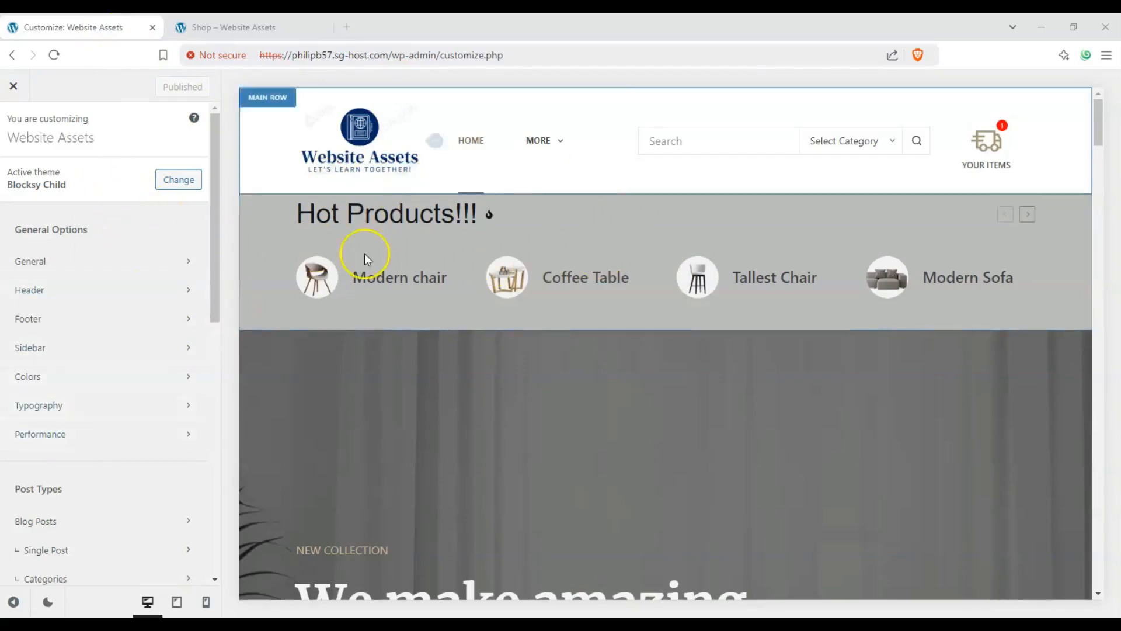
scroll(605, 250, down, 1)
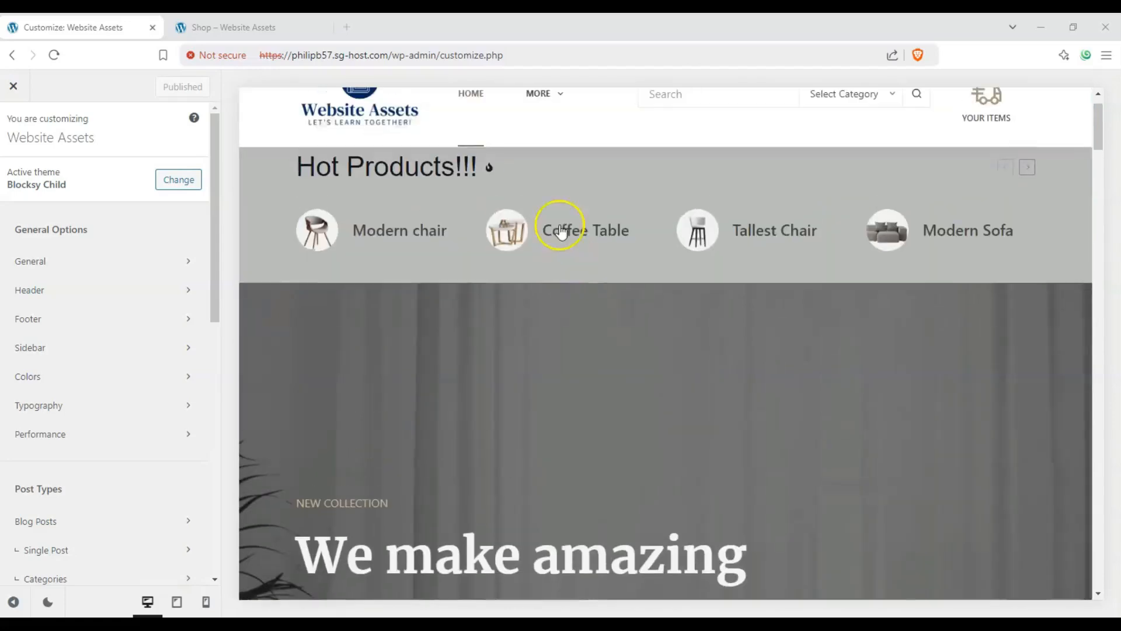
mouse_move(543, 96)
click(538, 162)
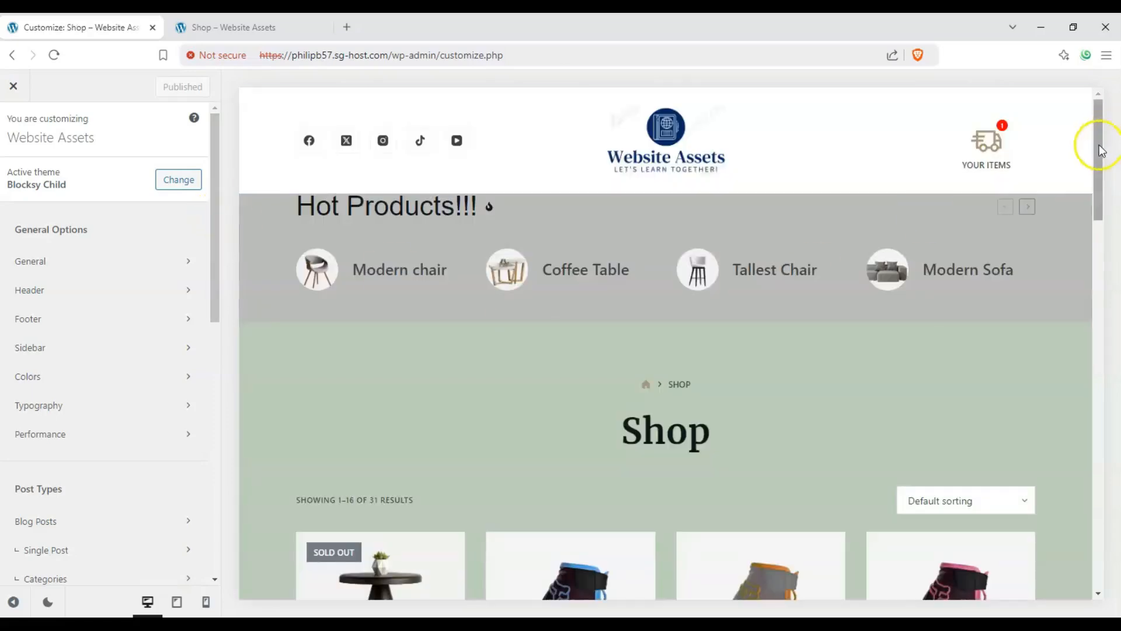
drag(1102, 151, 1089, 446)
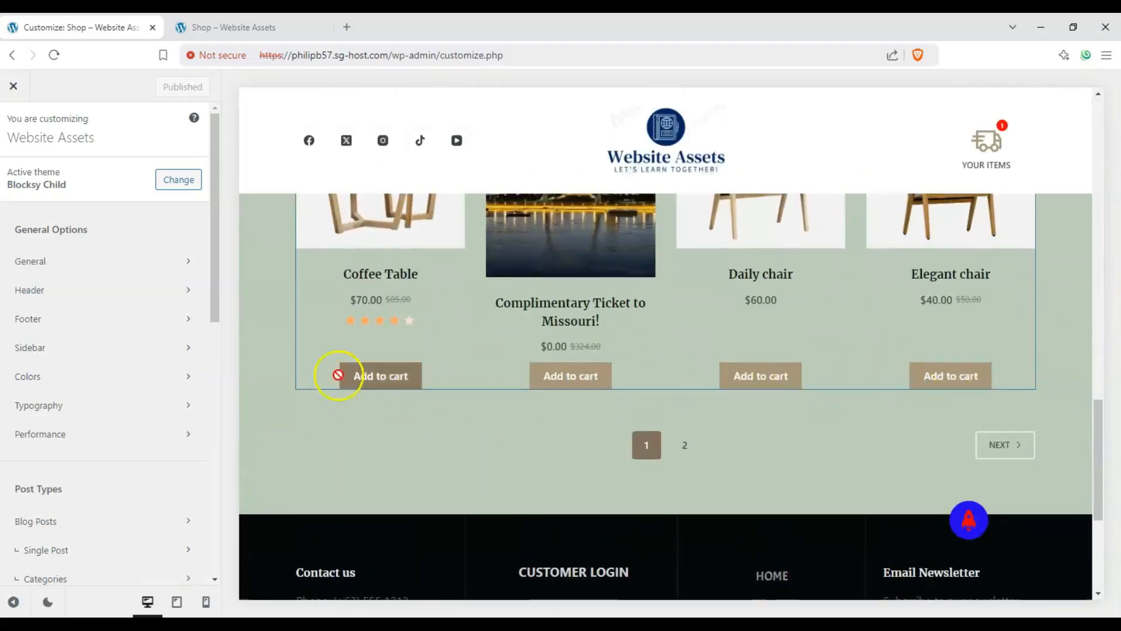
Open the WooCommerce Product Archives settings and locate the Pagination option among the page elements
drag(216, 250, 207, 437)
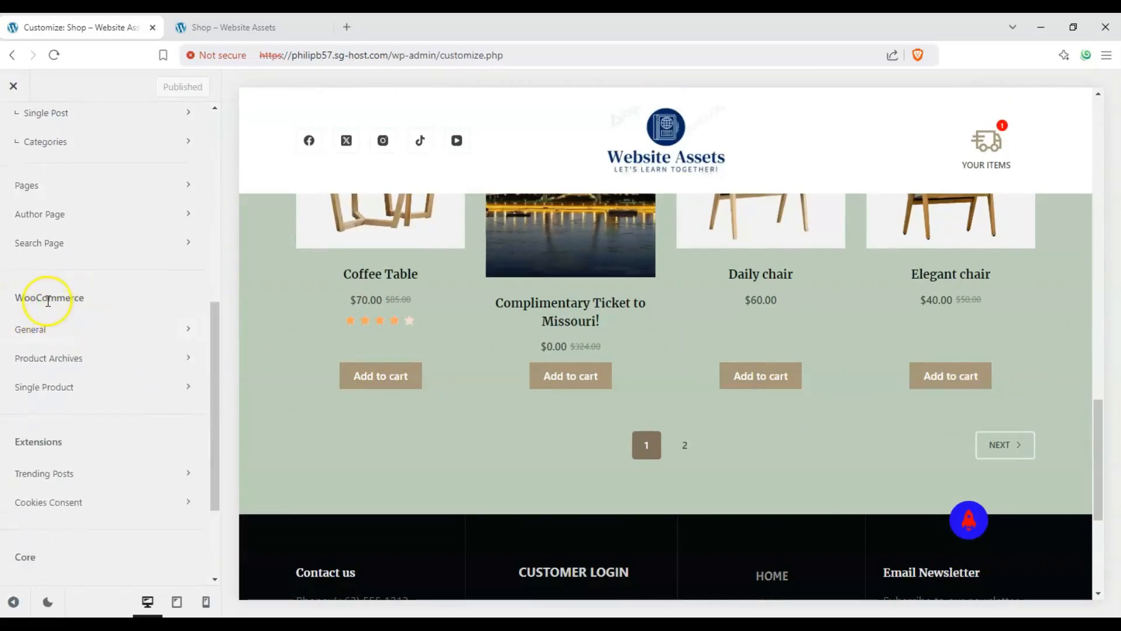
click(97, 358)
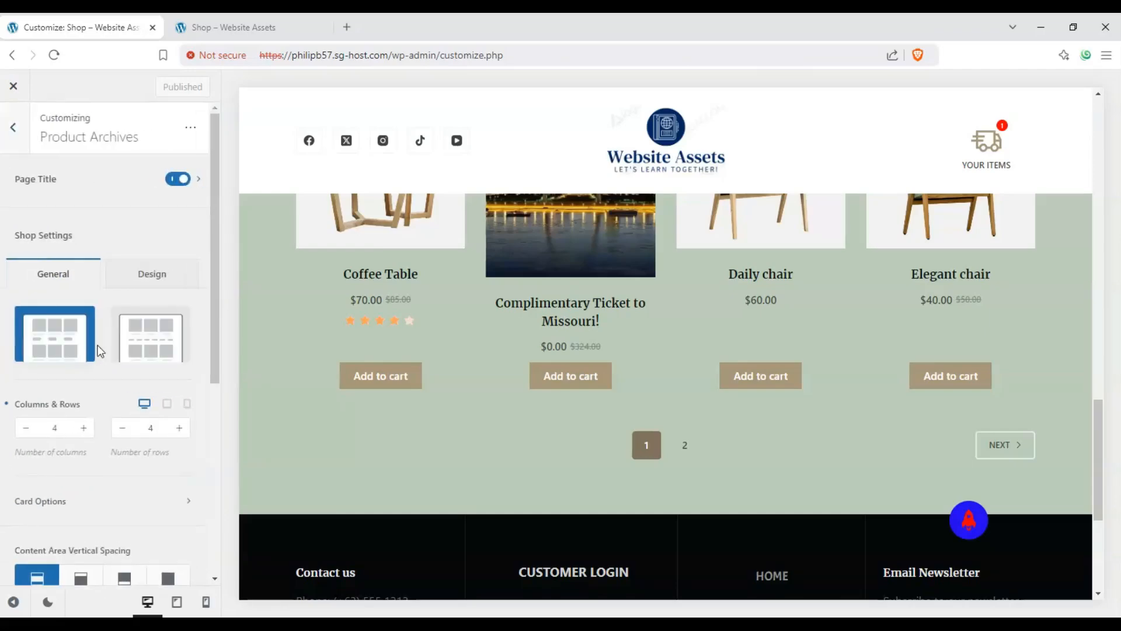
scroll(73, 327, down, 3)
scroll(79, 343, up, 3)
drag(213, 226, 239, 435)
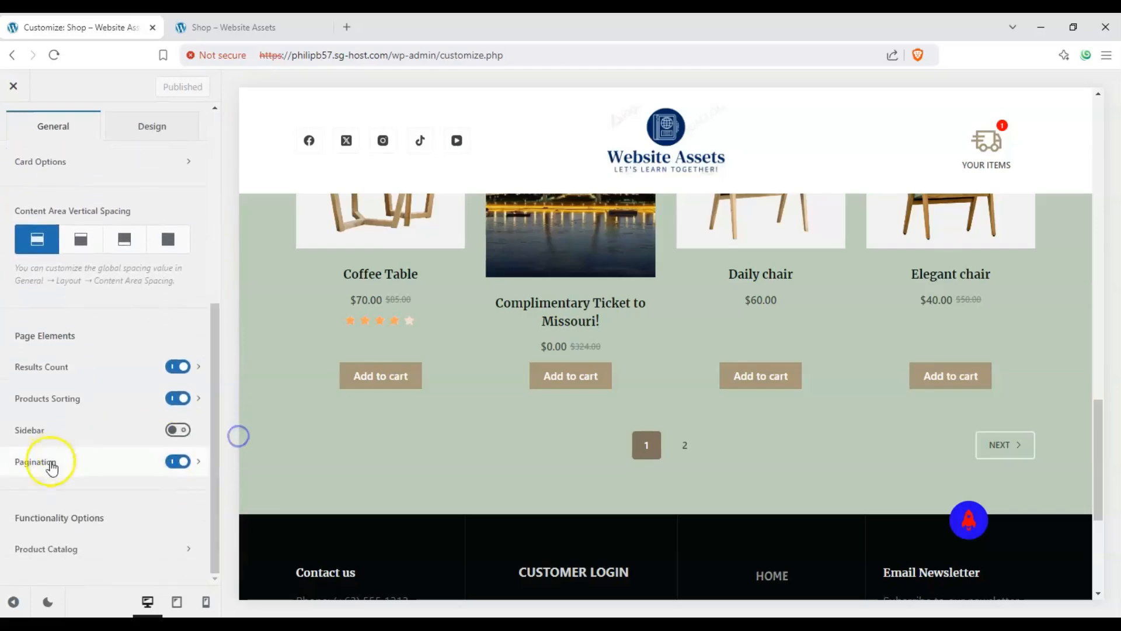
Set the shop grid on desktop to 3 columns and 3 rows
drag(217, 445, 236, 282)
scroll(379, 315, up, 10)
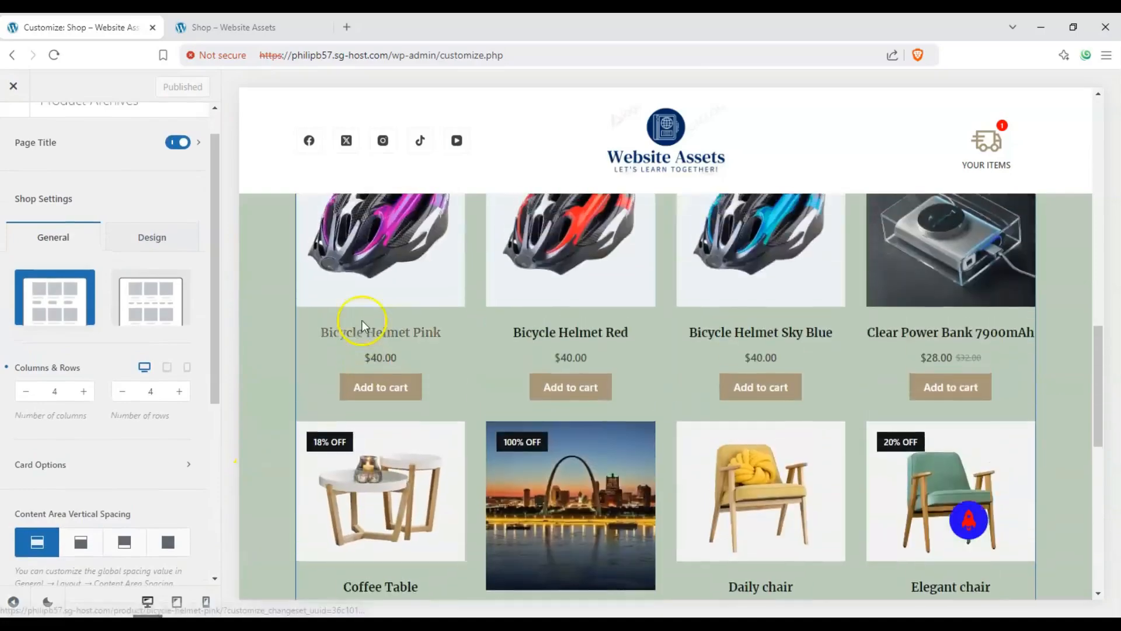
scroll(362, 324, down, 10)
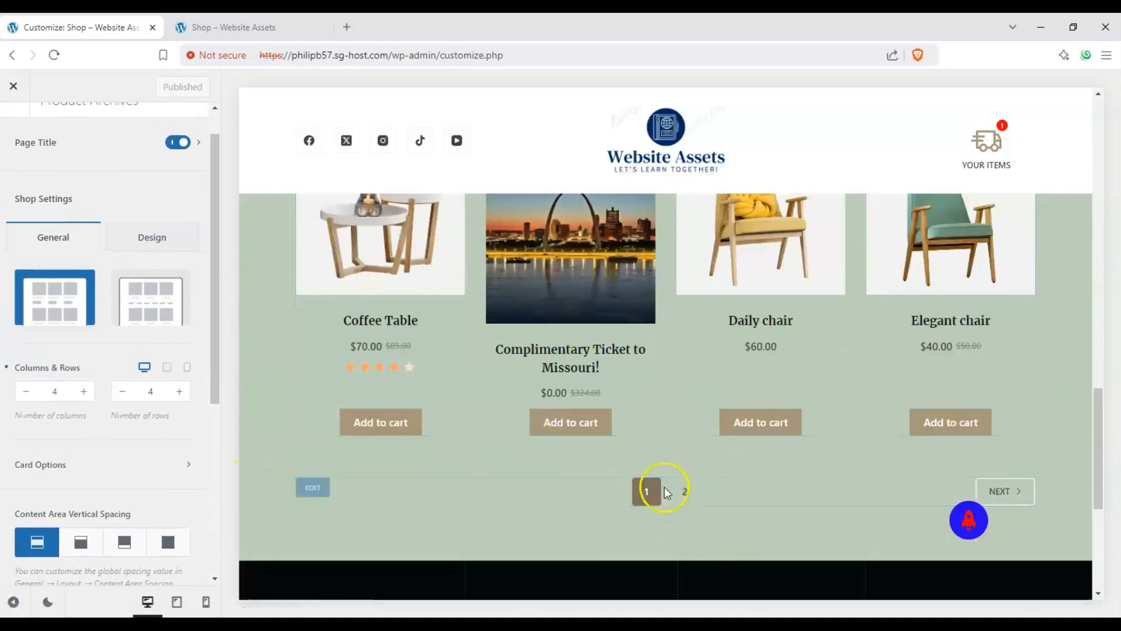
drag(1098, 448, 1082, 231)
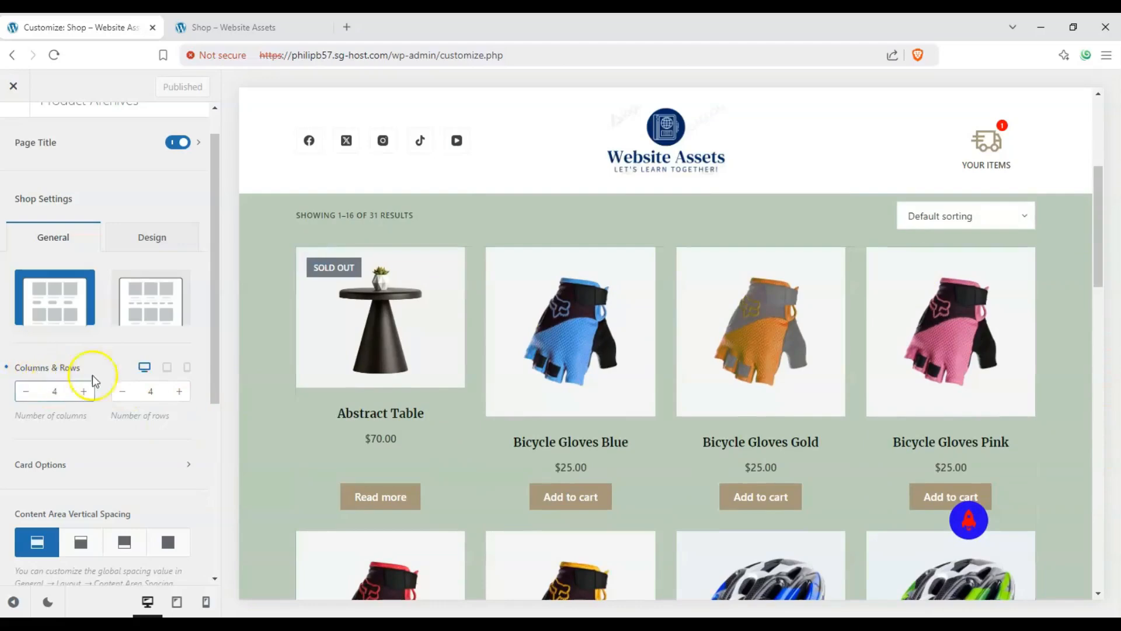
click(25, 391)
click(122, 392)
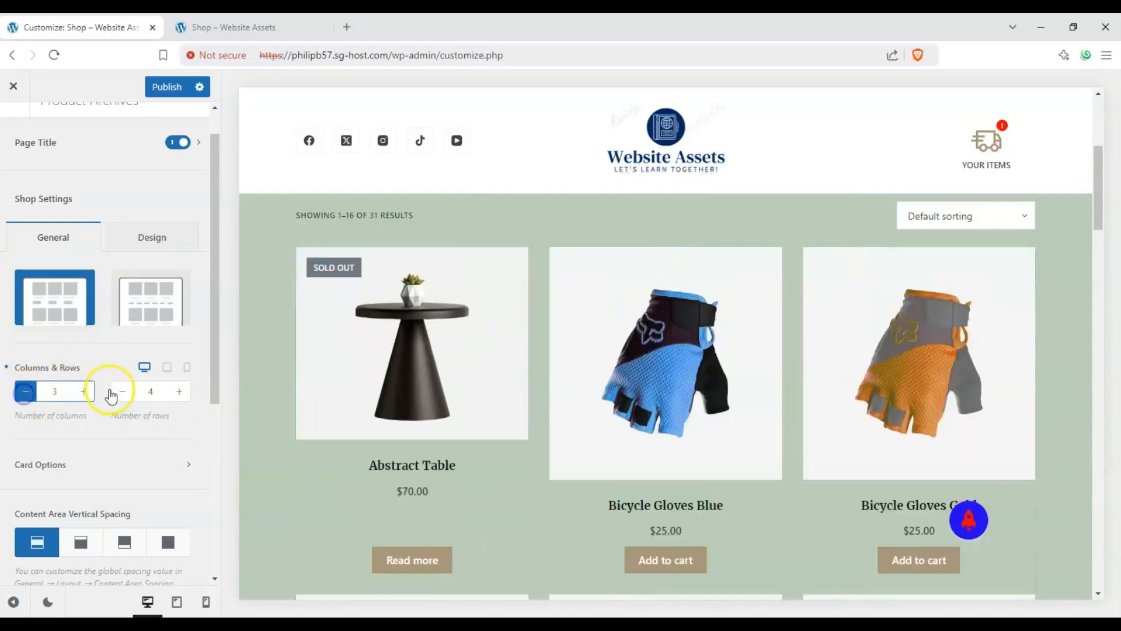
drag(1102, 201, 1104, 511)
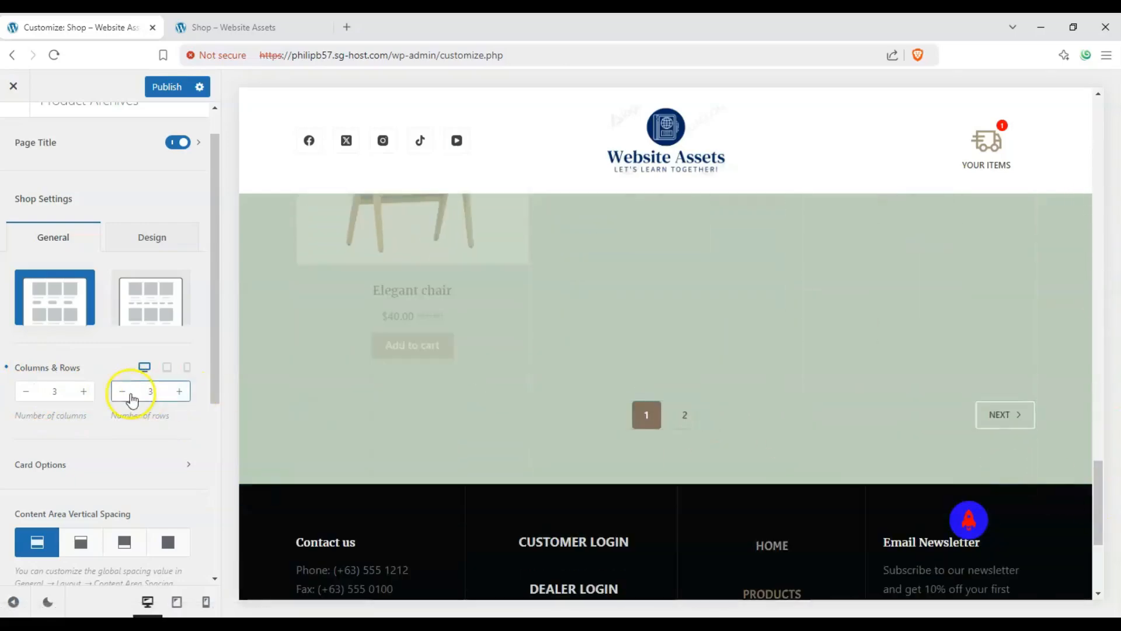
click(123, 391)
click(178, 391)
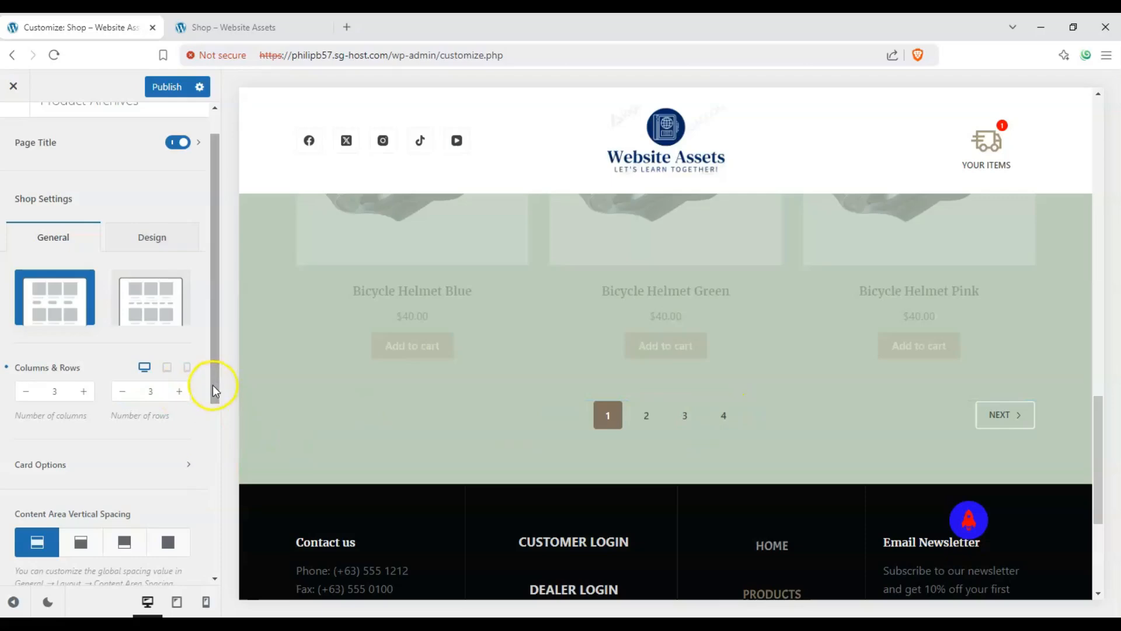
Review the product rows and page numbers in the shop preview with the new grid settings
drag(212, 385, 216, 386)
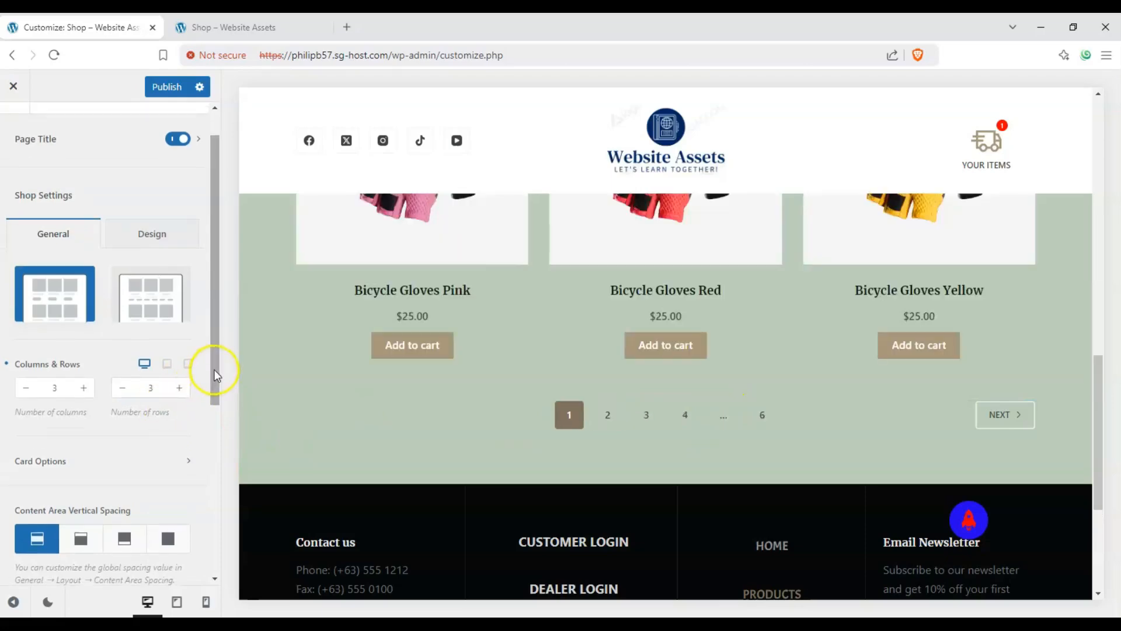
drag(215, 369, 222, 349)
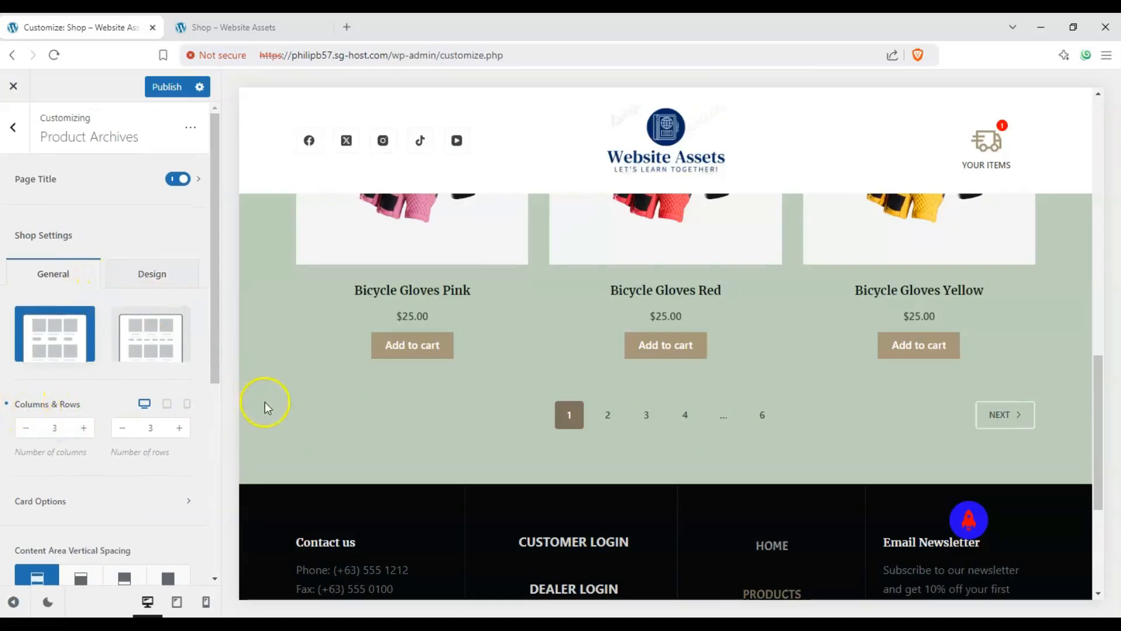
scroll(350, 389, up, 5)
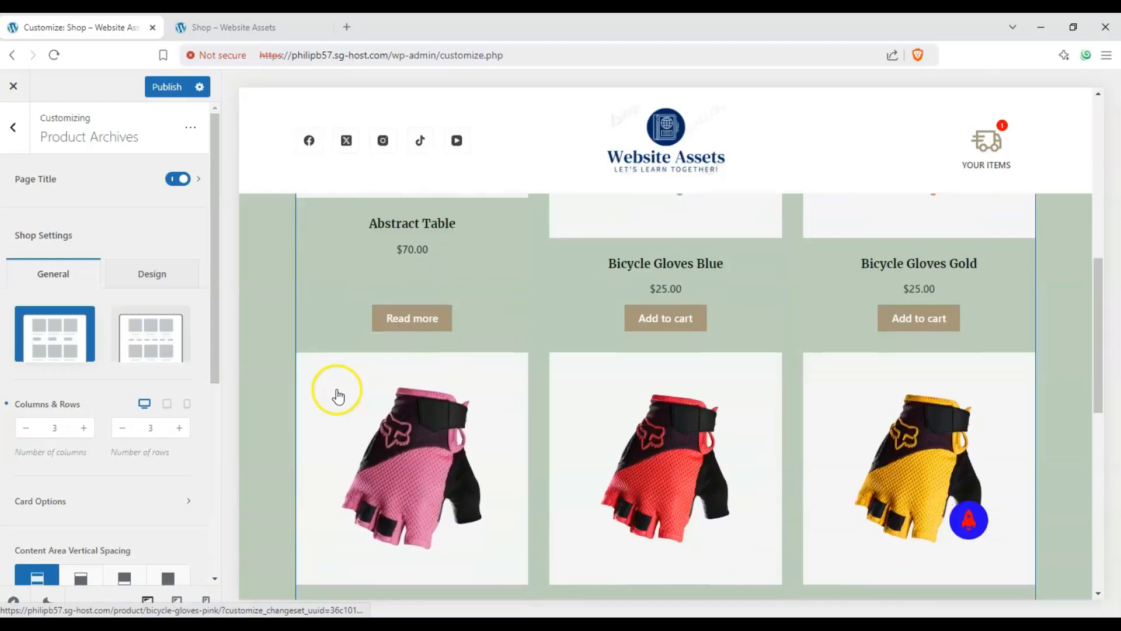
scroll(338, 391, down, 5)
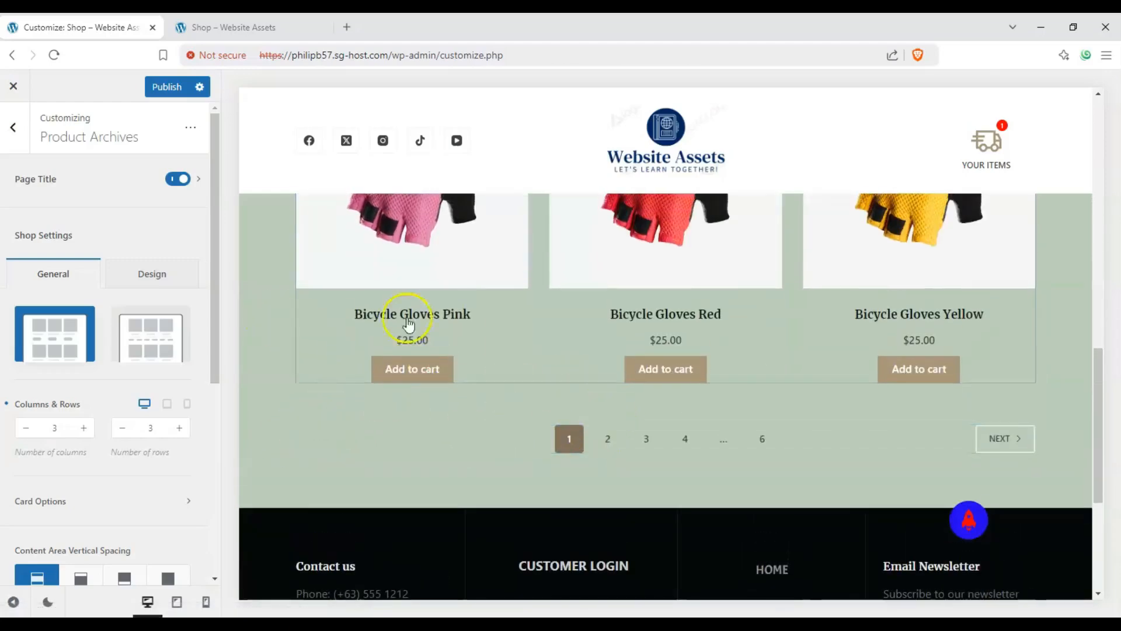
scroll(303, 316, up, 2)
scroll(303, 315, down, 3)
Turn off Pagination for the product archives and check the whole shop listing in the preview
drag(216, 290, 210, 493)
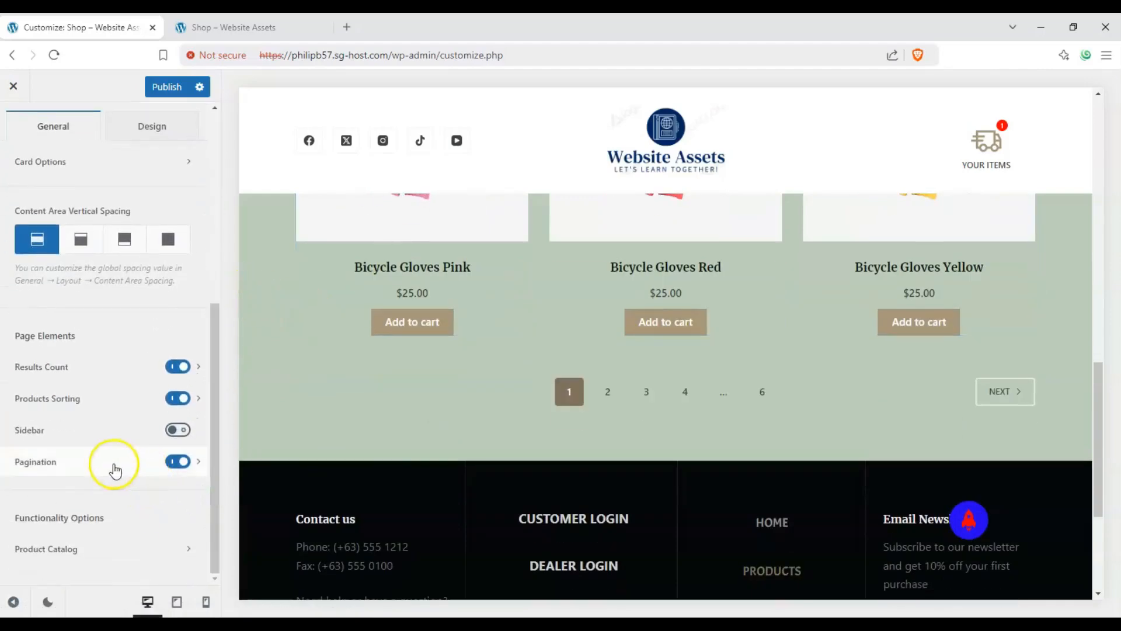
click(178, 462)
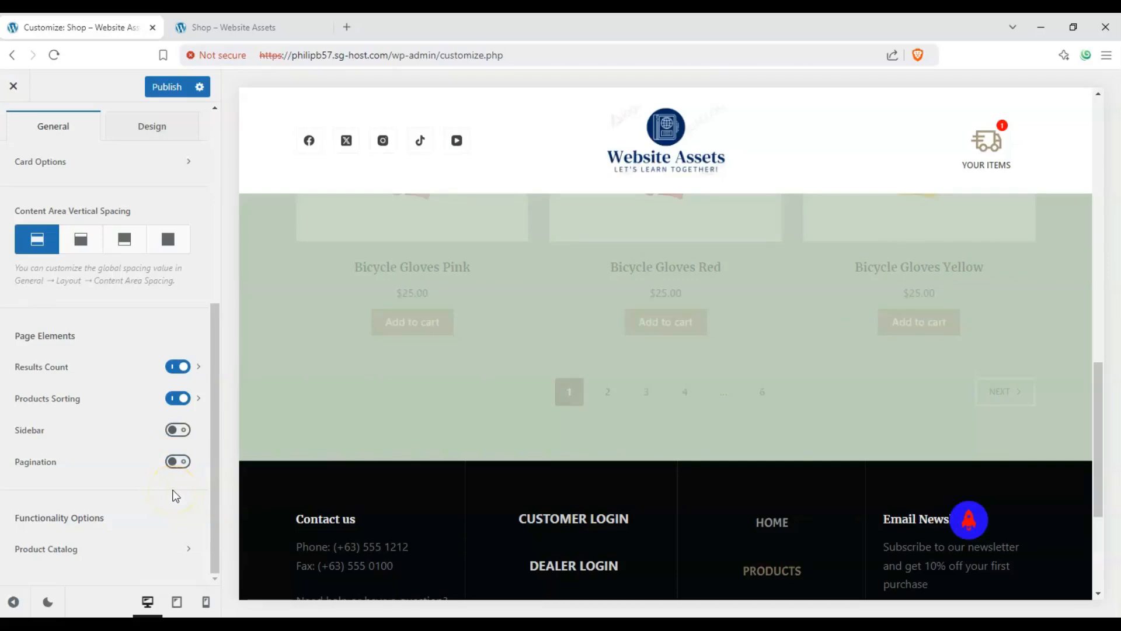
drag(1096, 430, 1102, 156)
click(1053, 347)
drag(1097, 218, 1098, 543)
scroll(666, 398, up, 5)
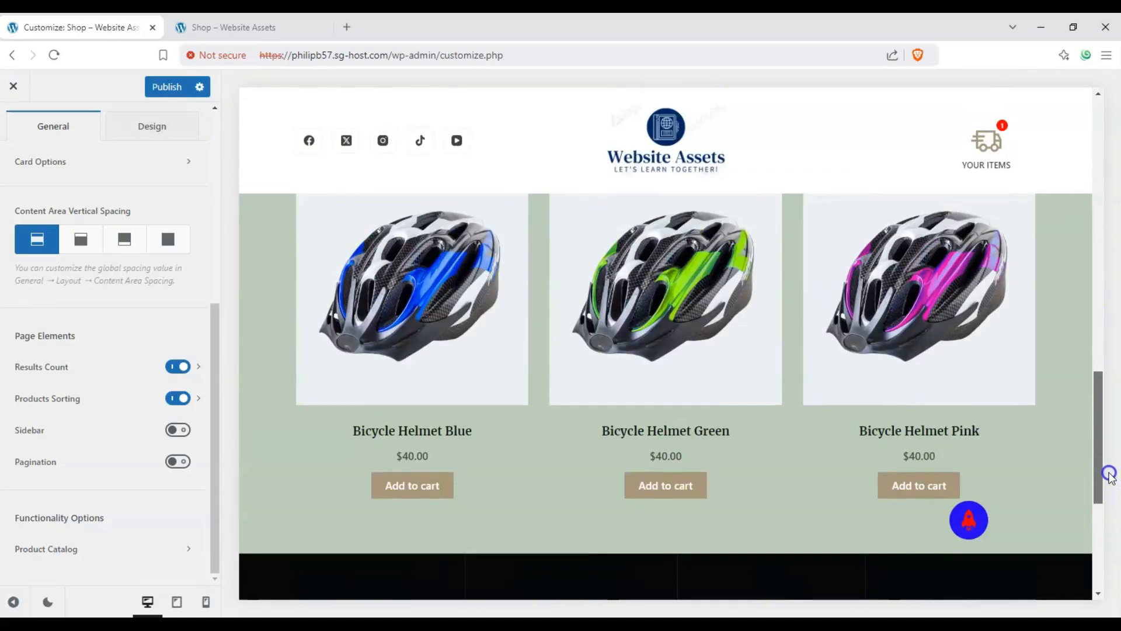
scroll(315, 446, up, 5)
scroll(480, 412, up, 10)
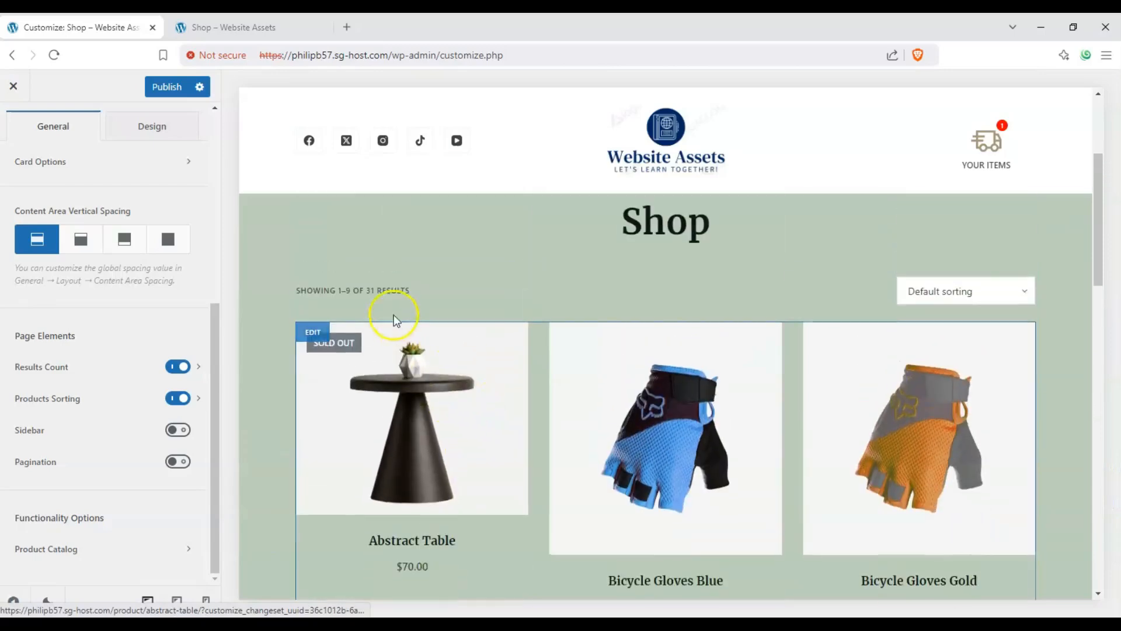
scroll(370, 292, down, 12)
scroll(352, 351, up, 10)
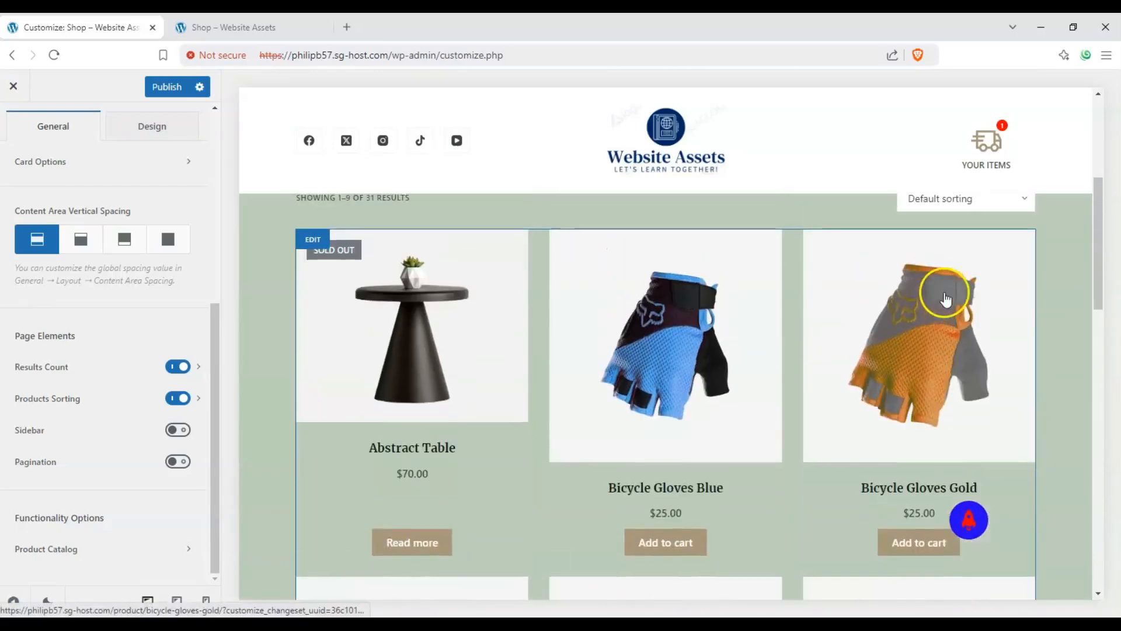
Check the sorting control above the products, and turn Pagination back on for the product archives
scroll(946, 299, up, 2)
click(964, 290)
click(1010, 295)
click(1016, 291)
click(1064, 308)
drag(1098, 268, 1109, 403)
click(173, 461)
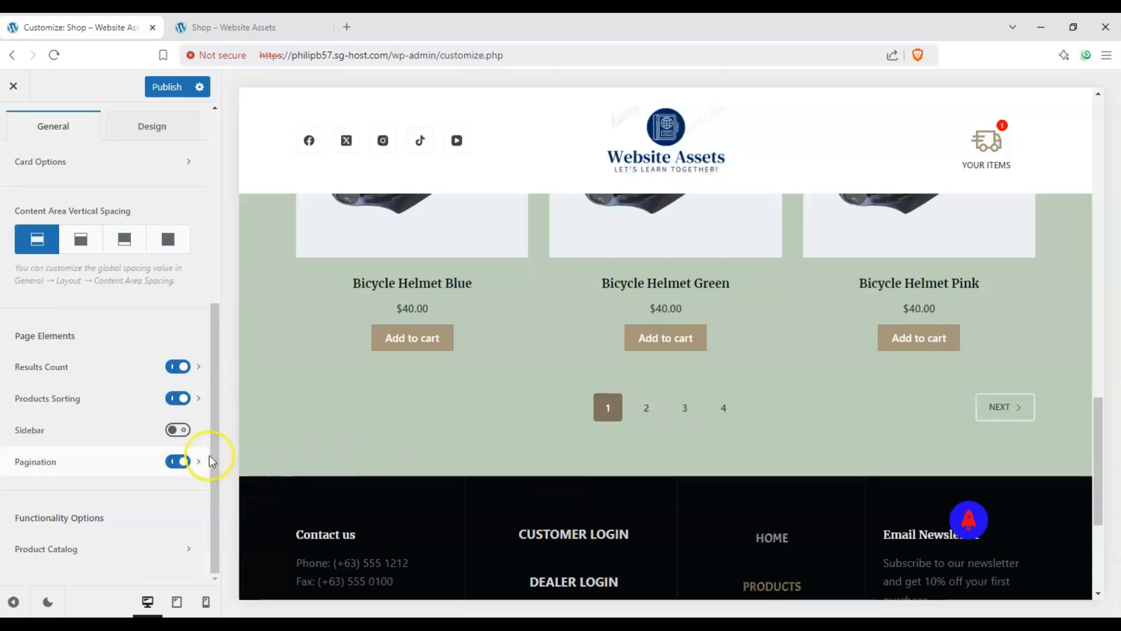
Open the Pagination options, view the design settings, and return to the general settings
click(61, 468)
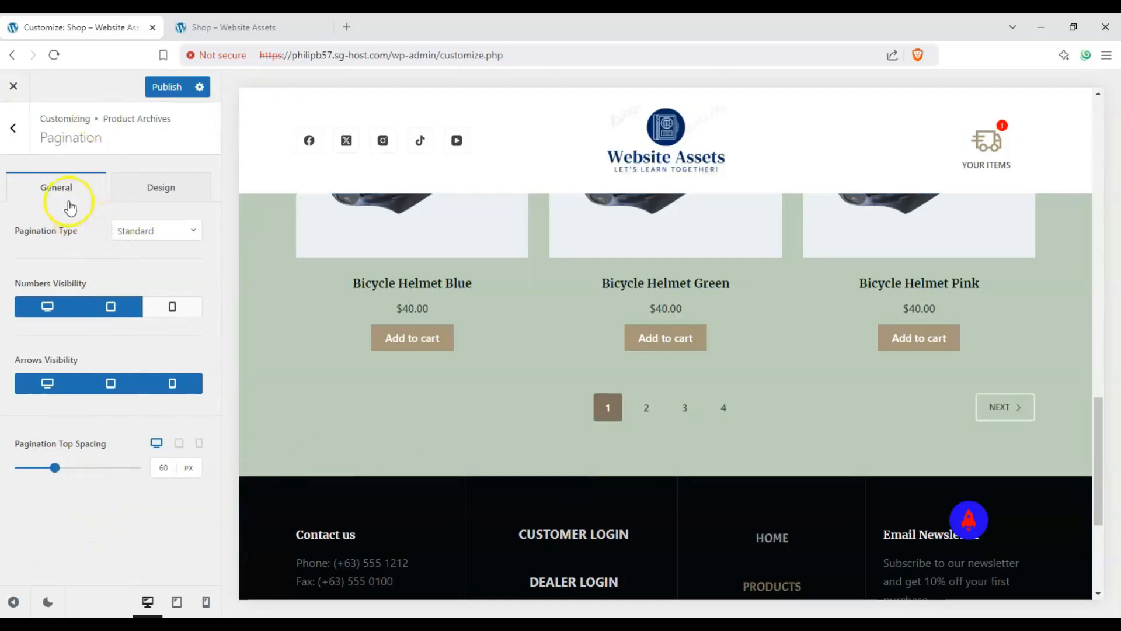
click(159, 188)
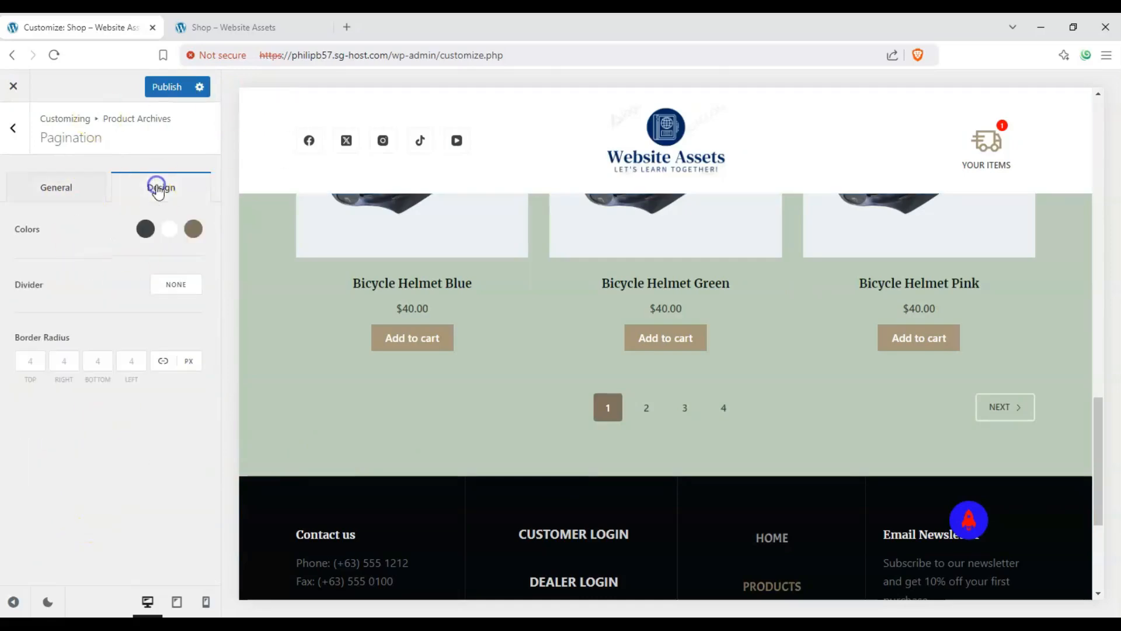
click(63, 192)
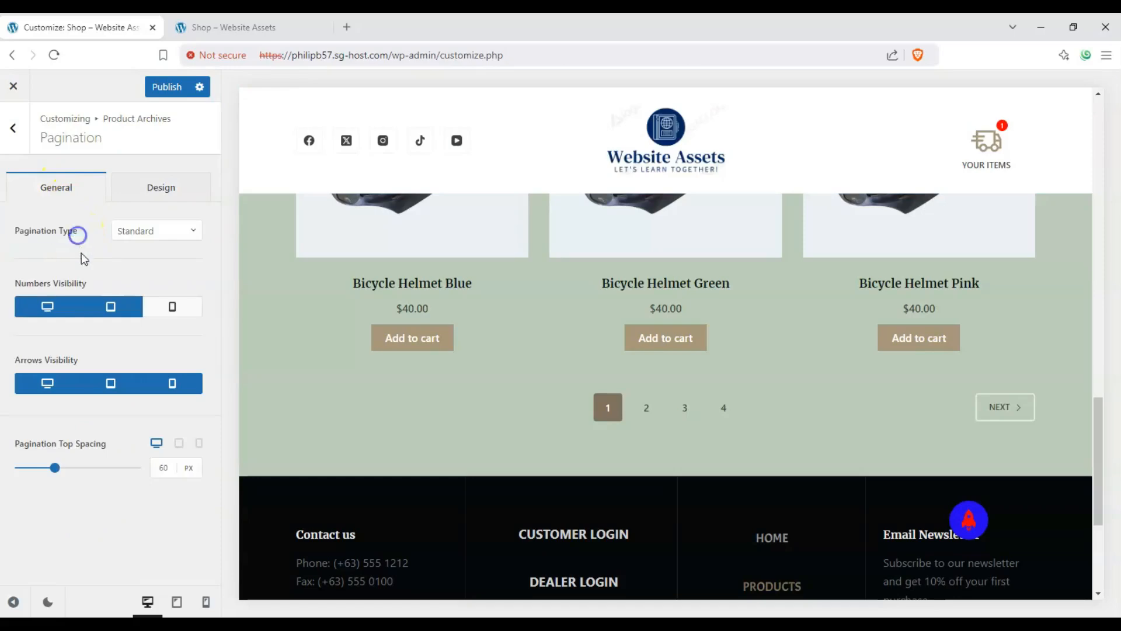
Set the pagination type to Next/Prev and test it by moving to the following product page in the preview
click(137, 240)
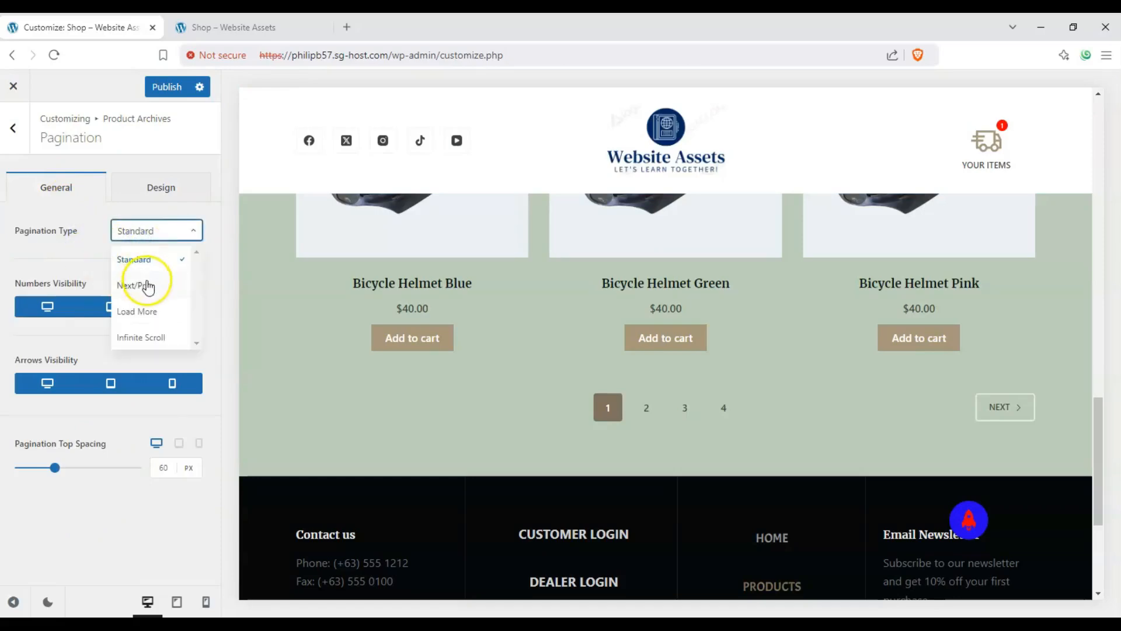
click(146, 285)
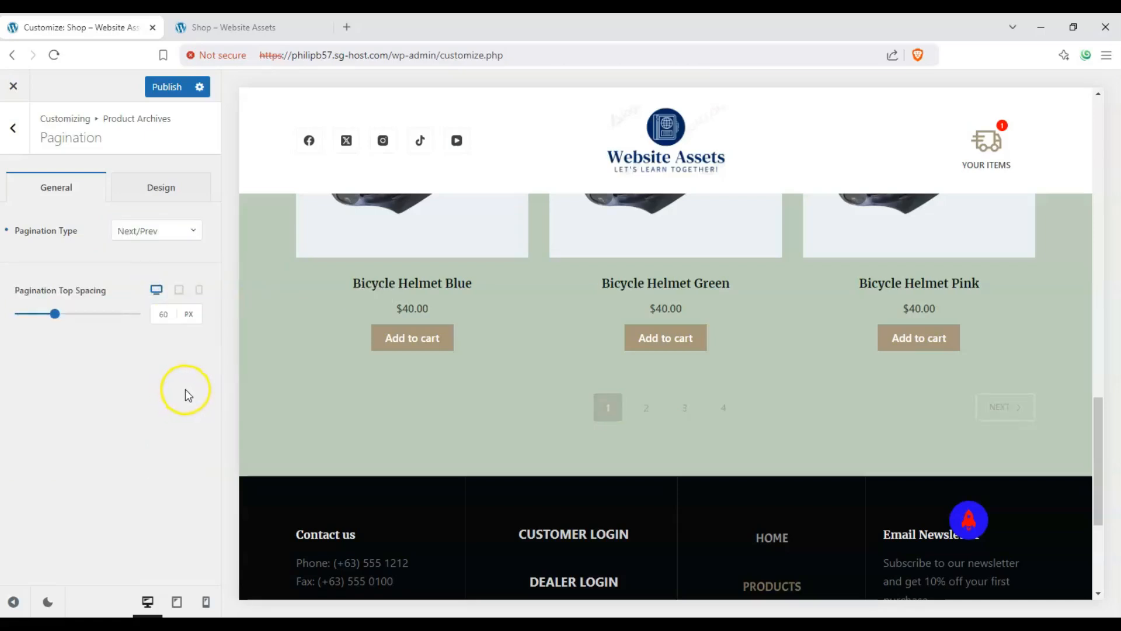
click(1014, 409)
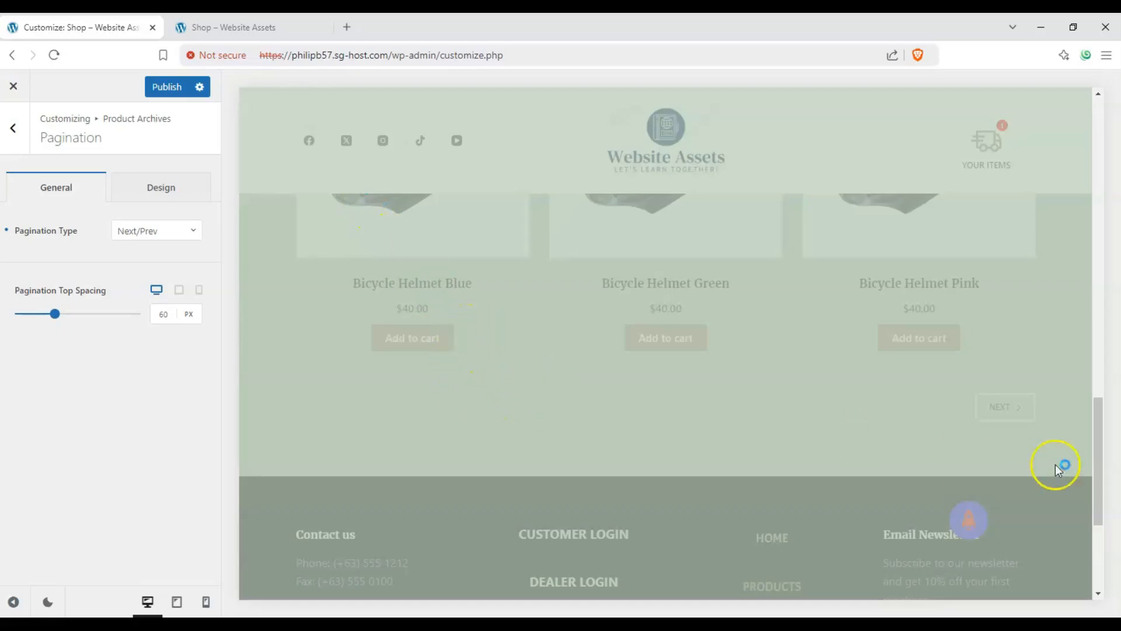
scroll(864, 419, down, 19)
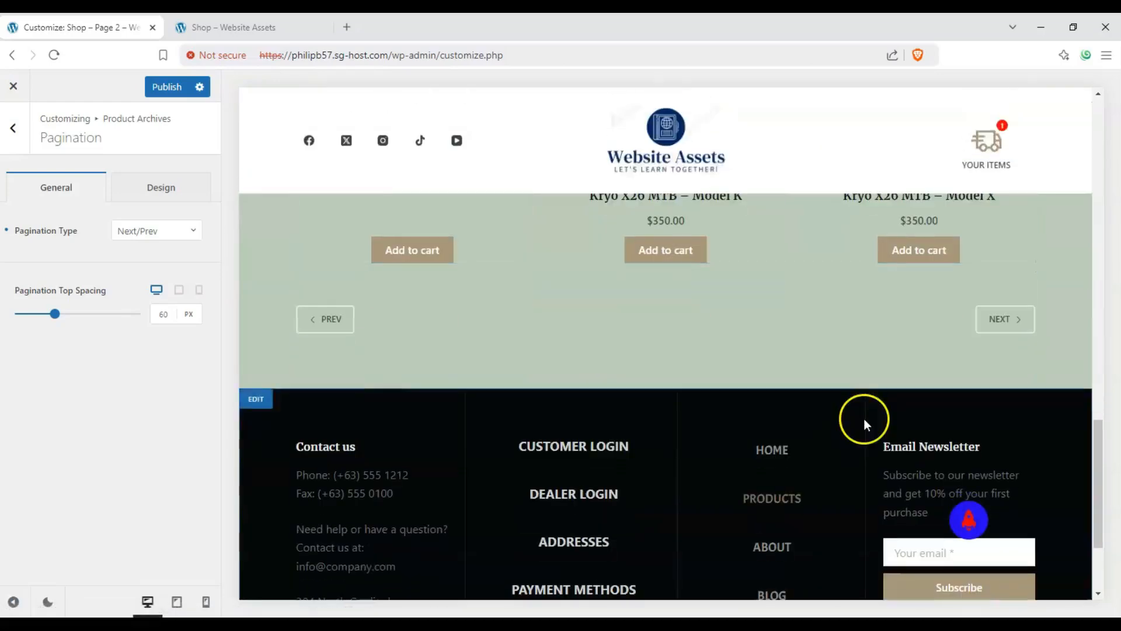
scroll(863, 419, up, 1)
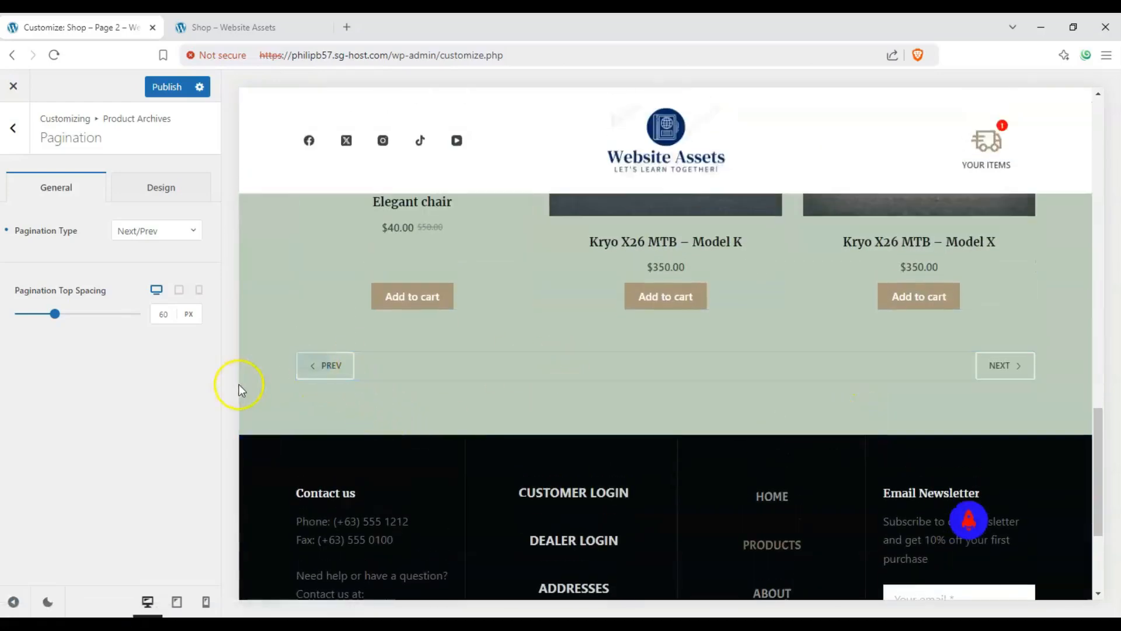
Set the pagination type to Load More
click(181, 234)
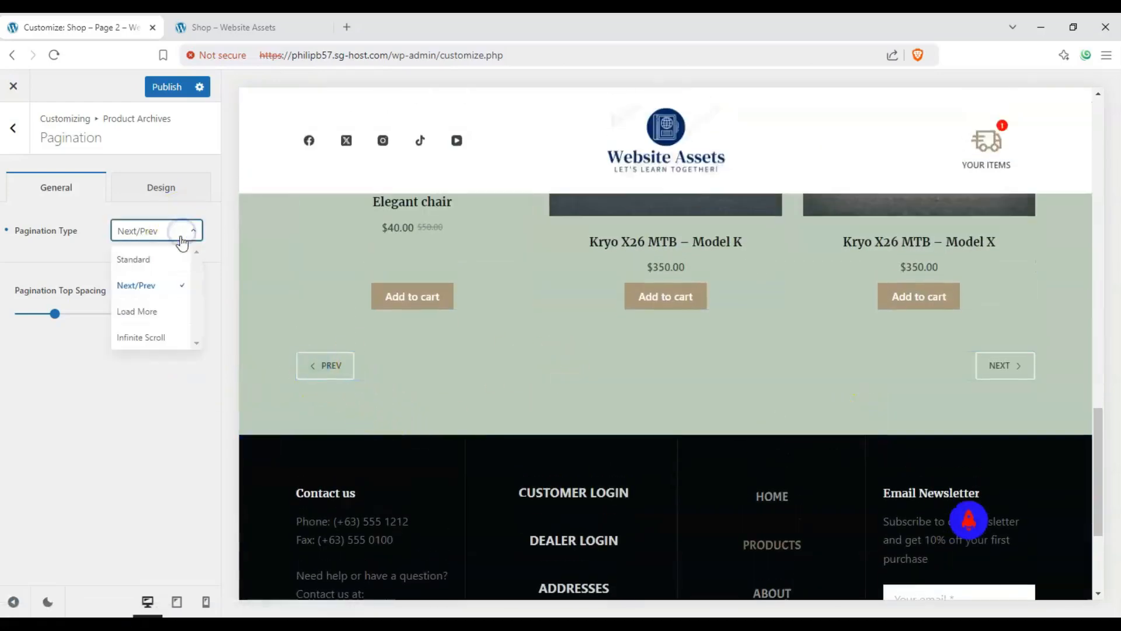
click(149, 316)
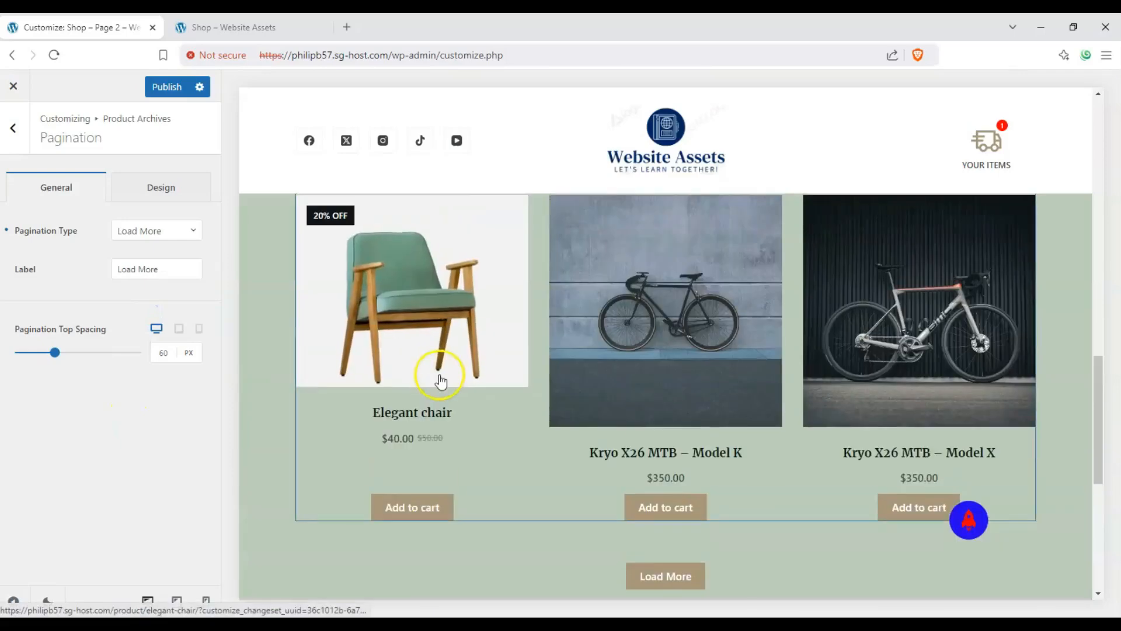
Test the Load More pagination by loading additional products in the shop preview and looking through the extended page
scroll(443, 376, down, 4)
scroll(452, 377, up, 5)
scroll(469, 388, up, 4)
drag(1094, 326, 1097, 447)
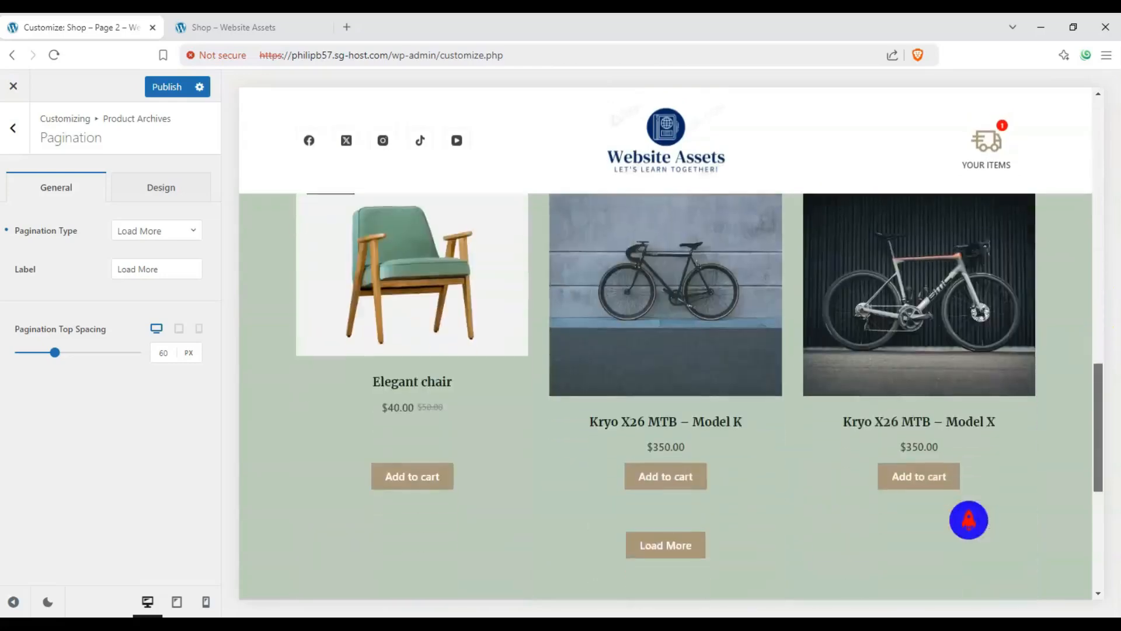
click(671, 455)
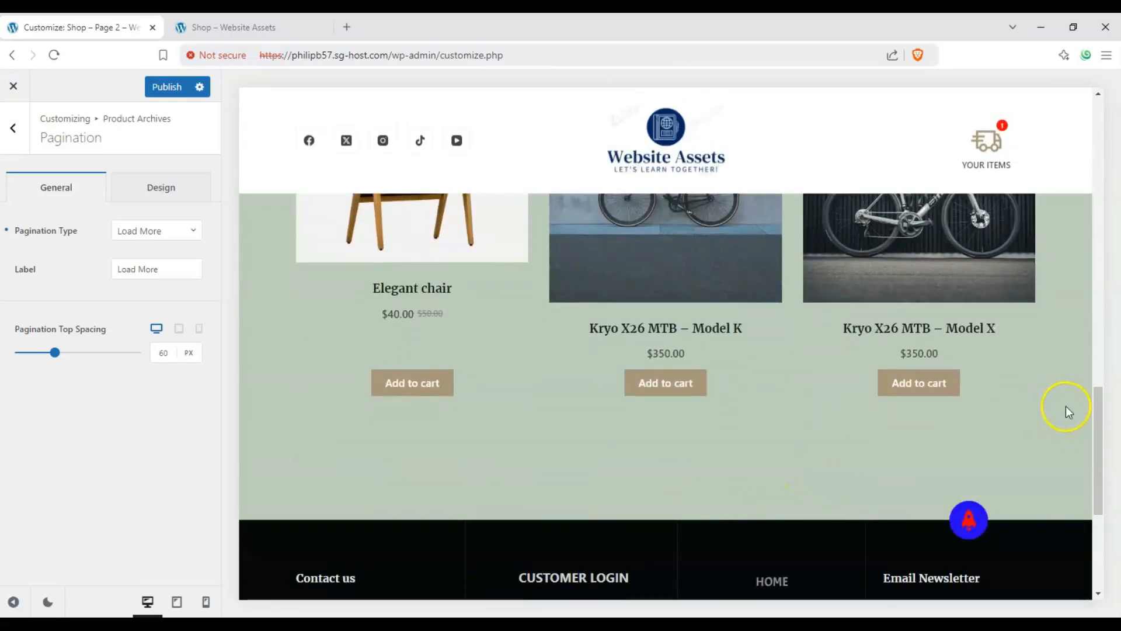
drag(1098, 461, 1101, 628)
drag(1097, 628, 1050, 346)
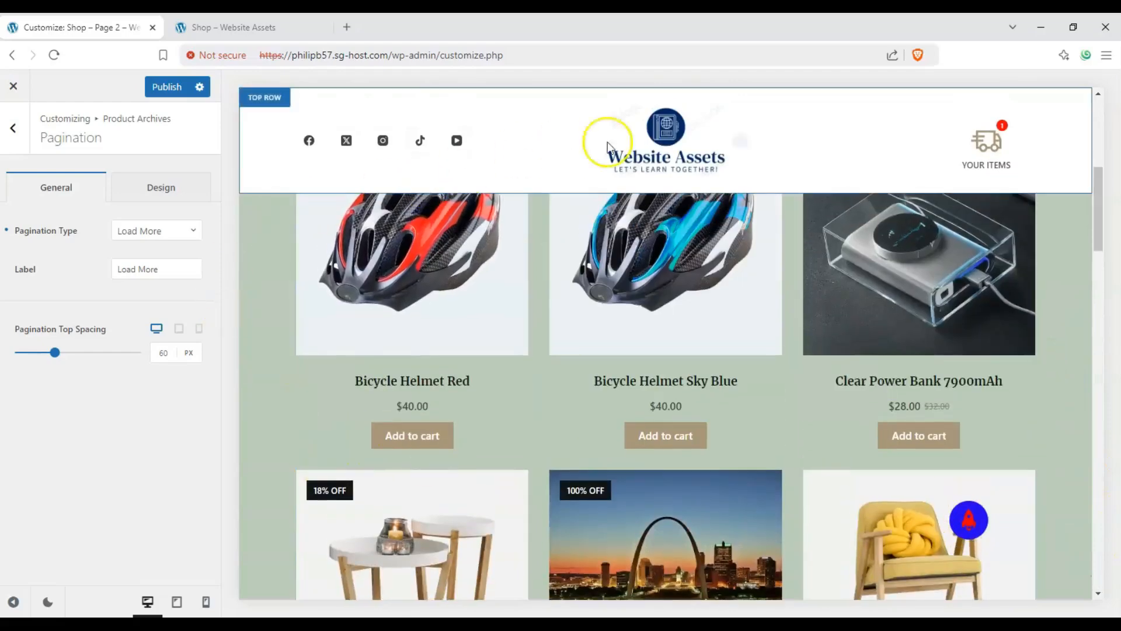
Go to the home page in the preview and reopen the Products page from there
scroll(581, 250, up, 7)
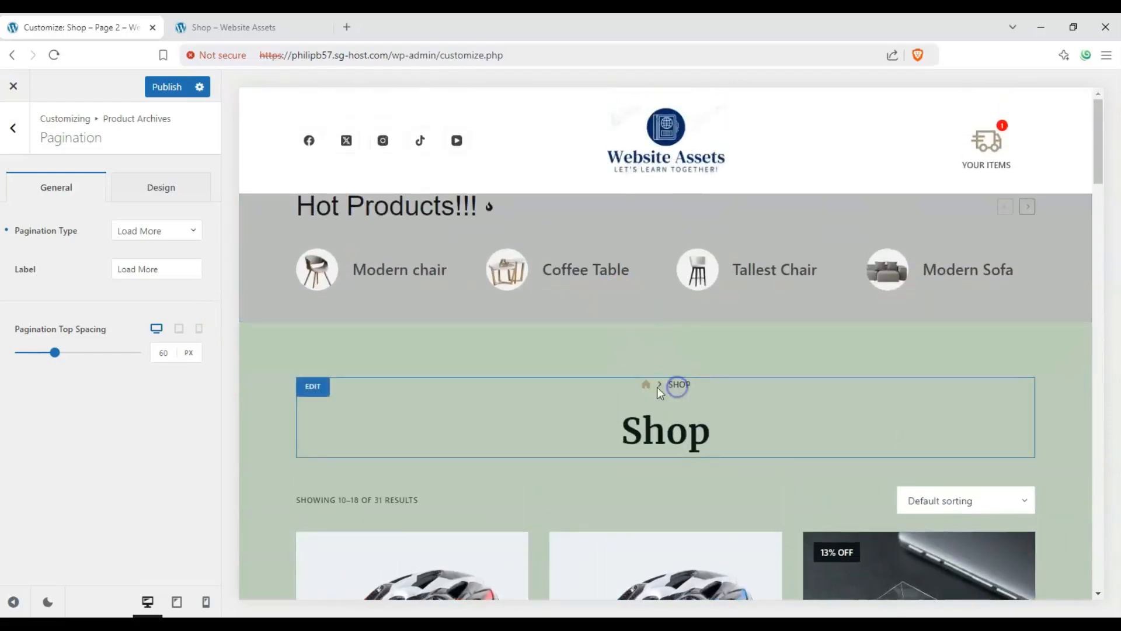
click(647, 384)
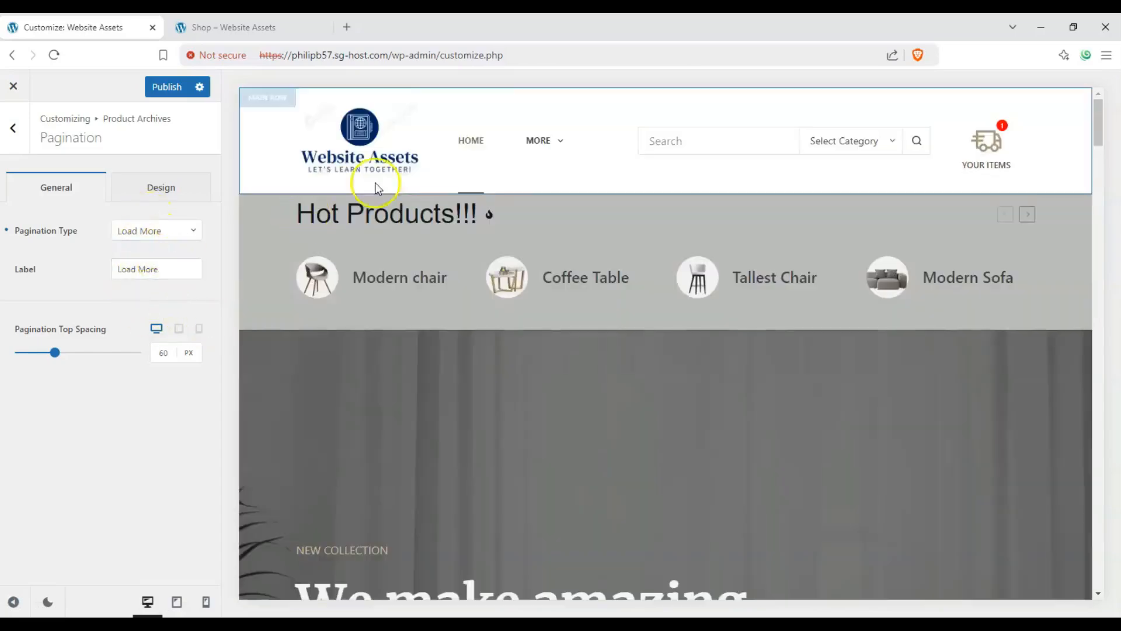
mouse_move(543, 141)
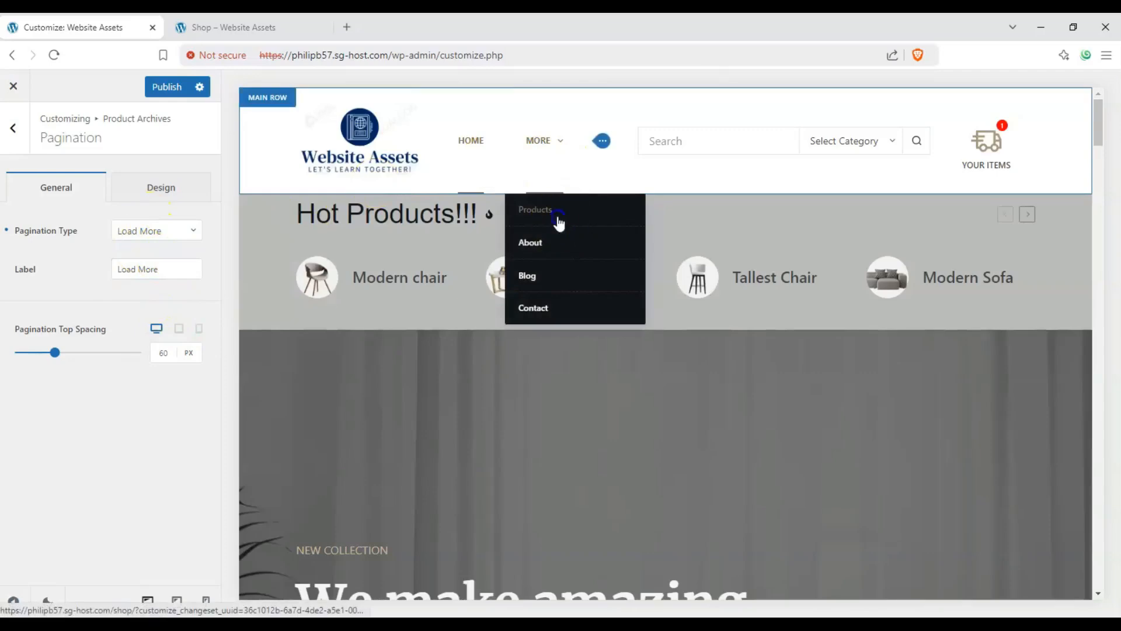
Set the Load More label to "See More Products" and check the button below the products in the preview
triple_click(164, 269)
text(See Miore)
key(BackSpace)
key(BackSpace)
key(BackSpace)
key(BackSpace)
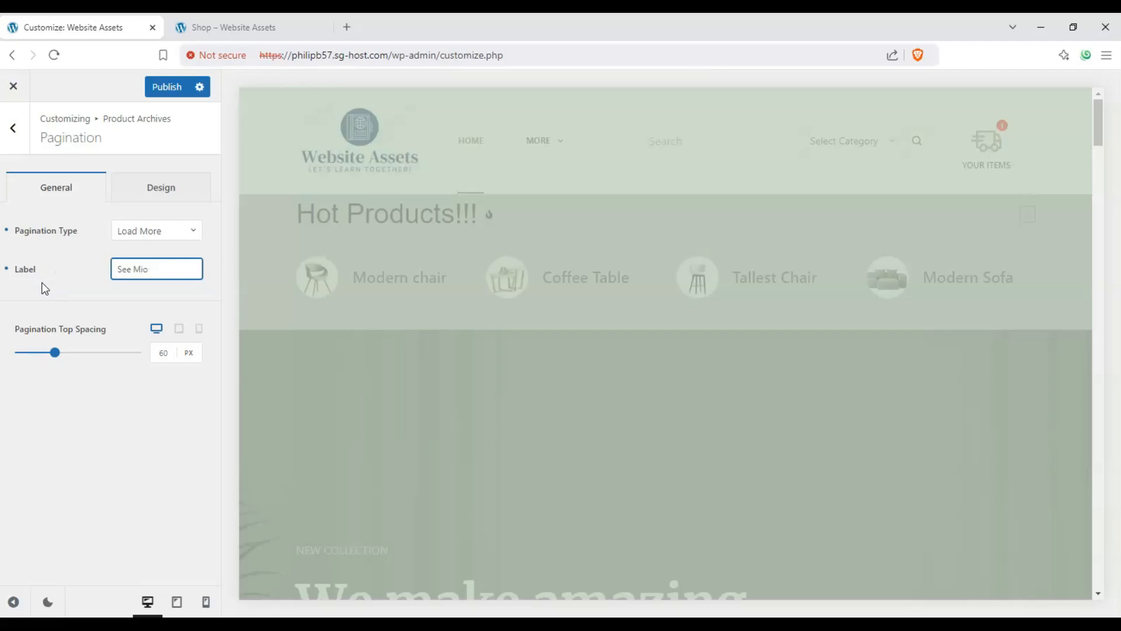
text(ore Products)
click(44, 282)
drag(1096, 212, 1098, 514)
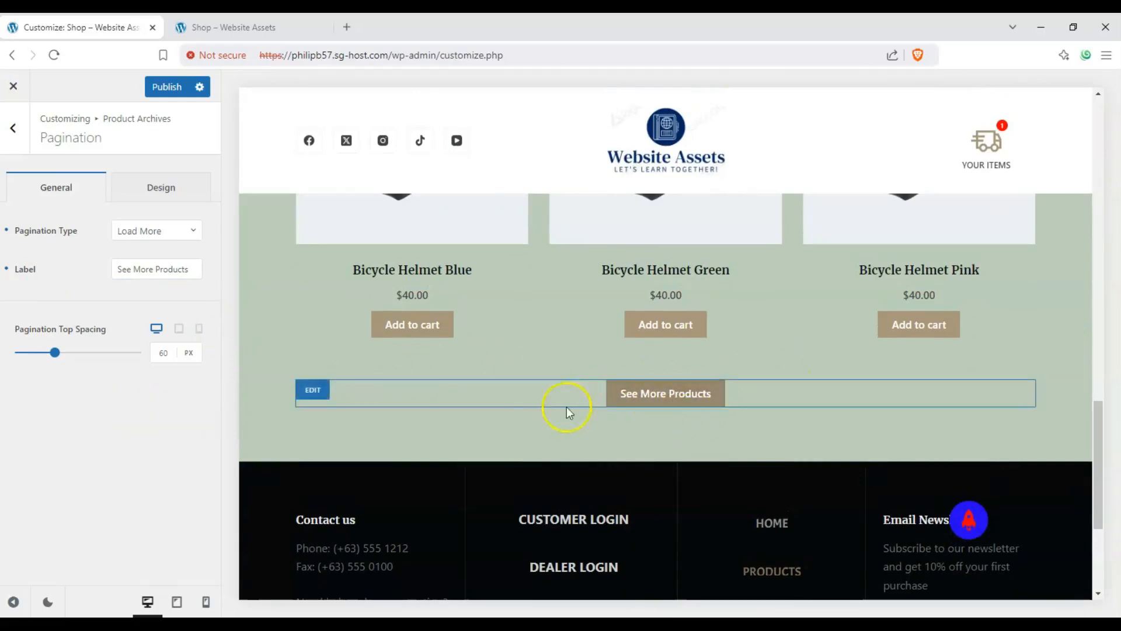
Set the pagination type to Infinite Scroll and look over the shop page in the preview
click(167, 232)
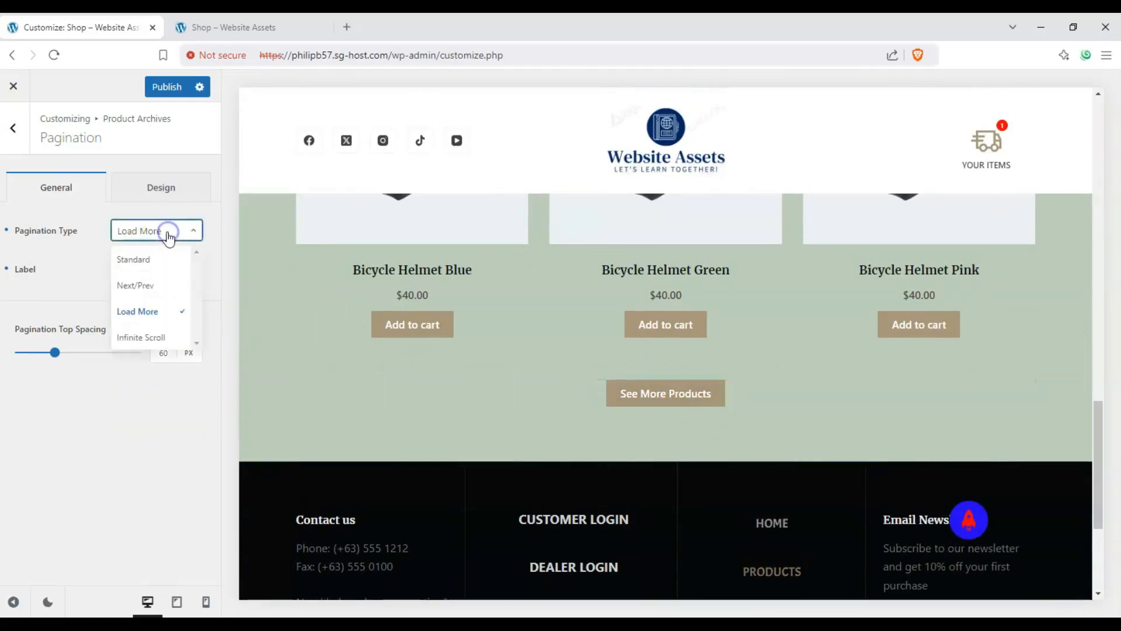
click(146, 335)
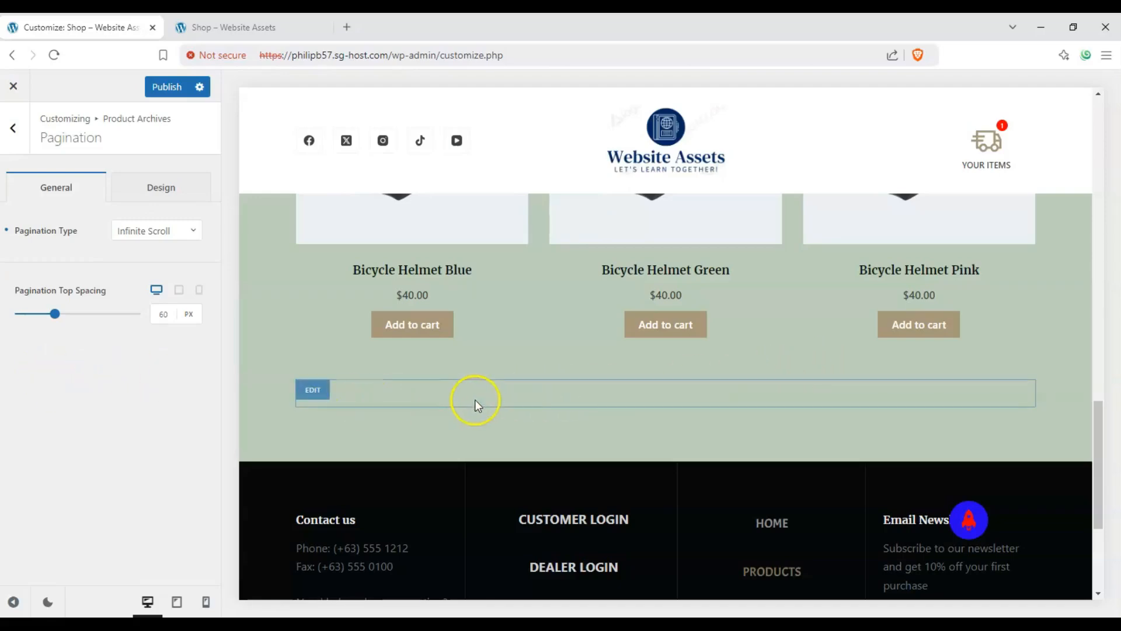
scroll(667, 386, down, 10)
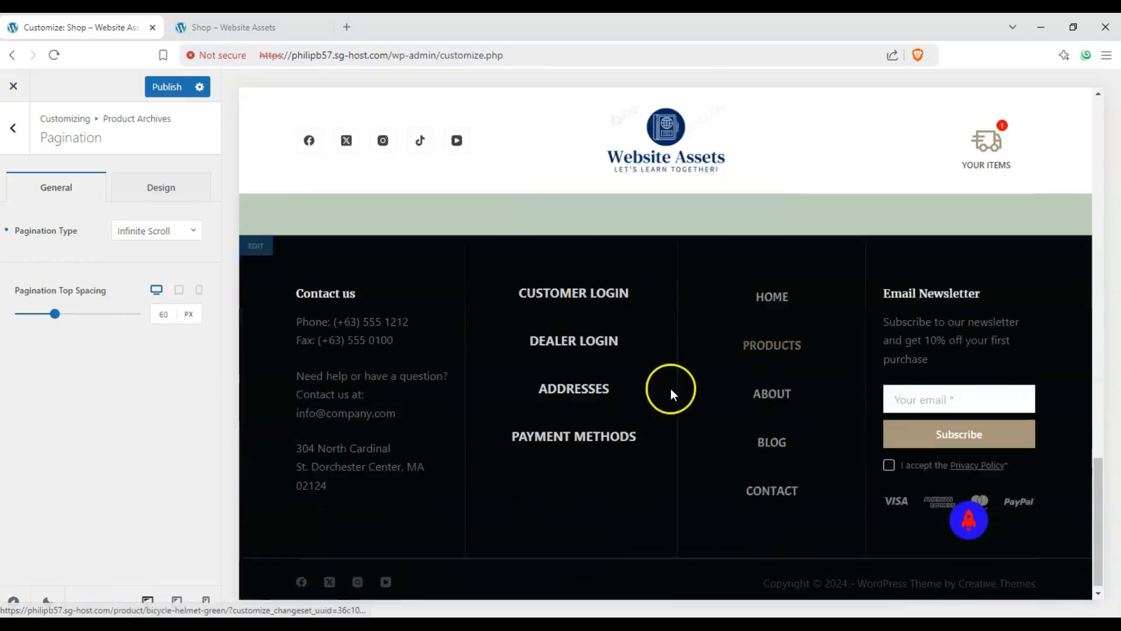
drag(1101, 489, 989, 423)
scroll(599, 497, up, 15)
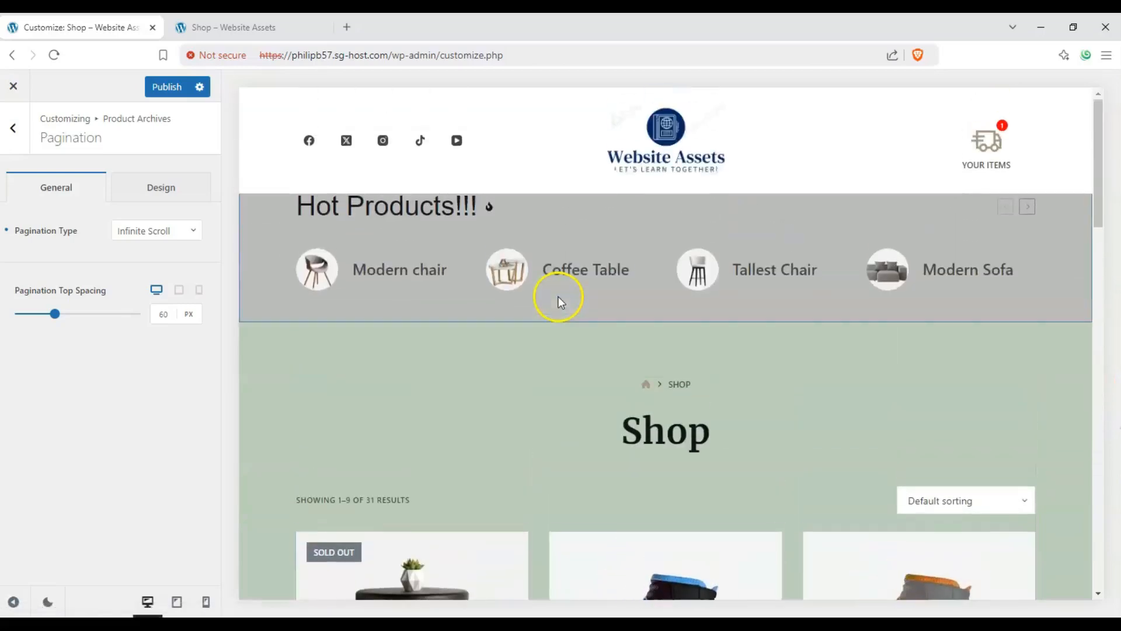
Return to the site's home page in the preview and open the Products page again
click(526, 286)
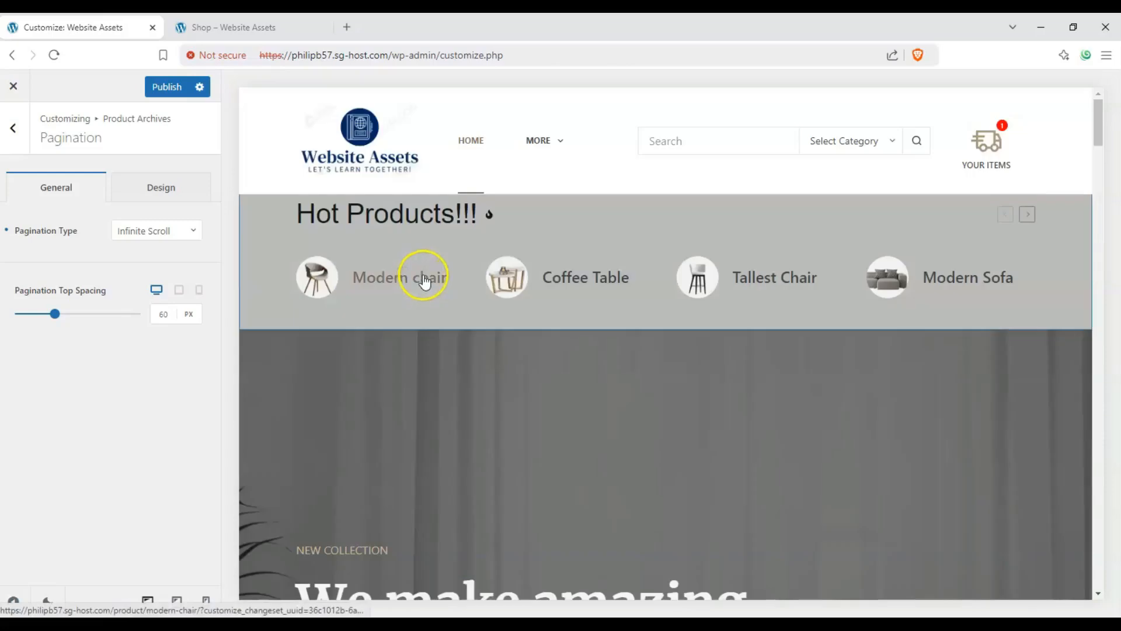
mouse_move(544, 140)
click(595, 206)
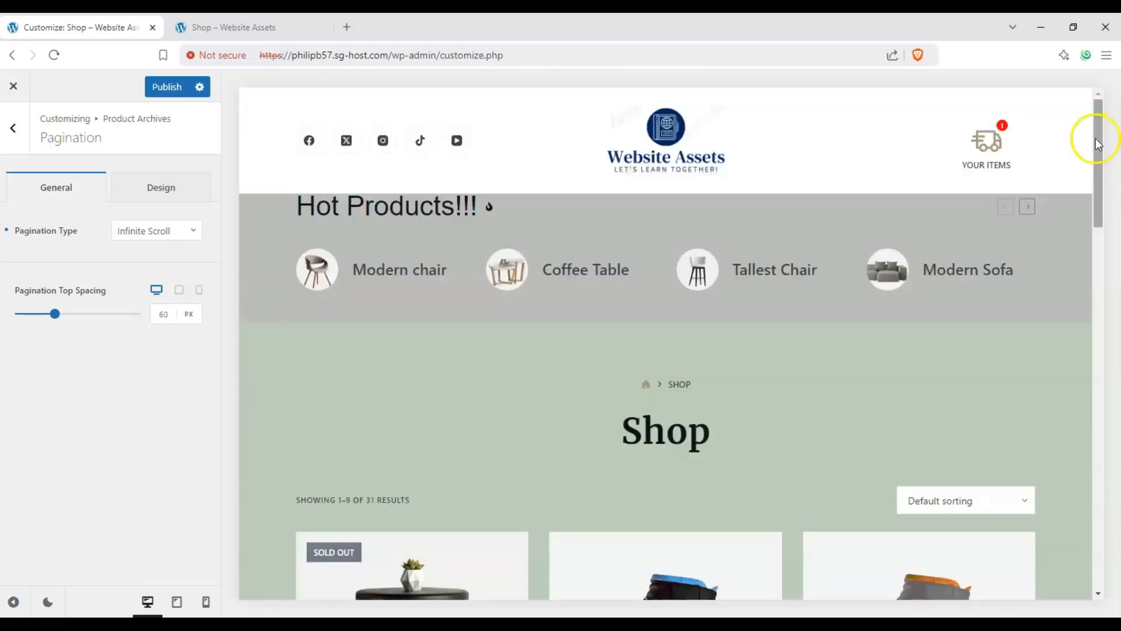
Test infinite scrolling by moving down through the shop products, and open the pagination type choices
drag(1095, 139, 1113, 388)
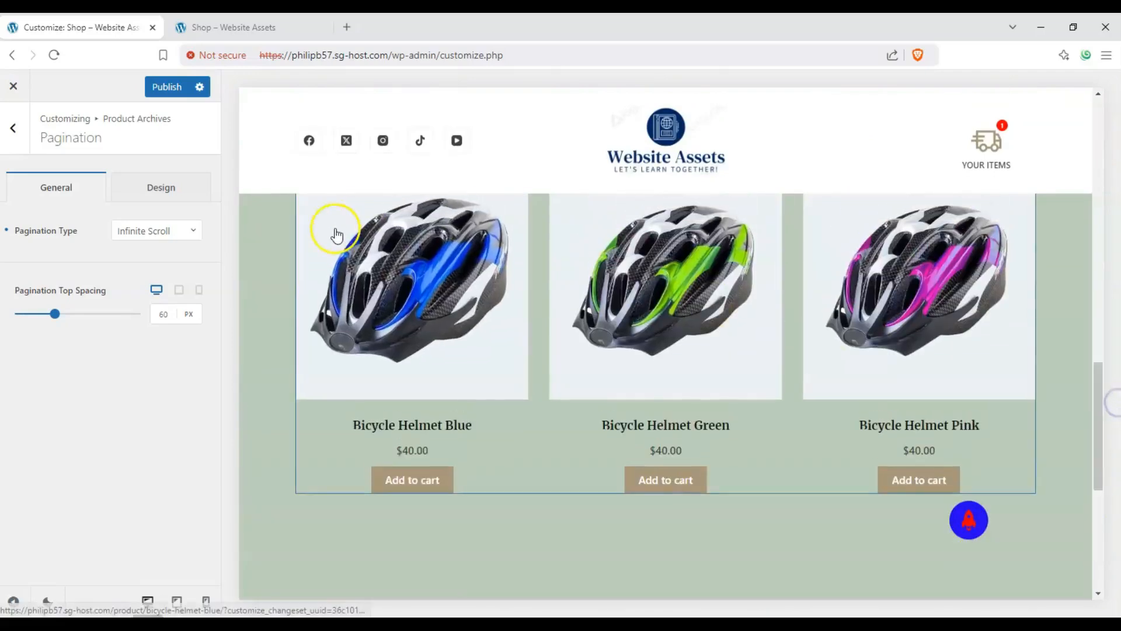
click(166, 230)
scroll(426, 326, down, 5)
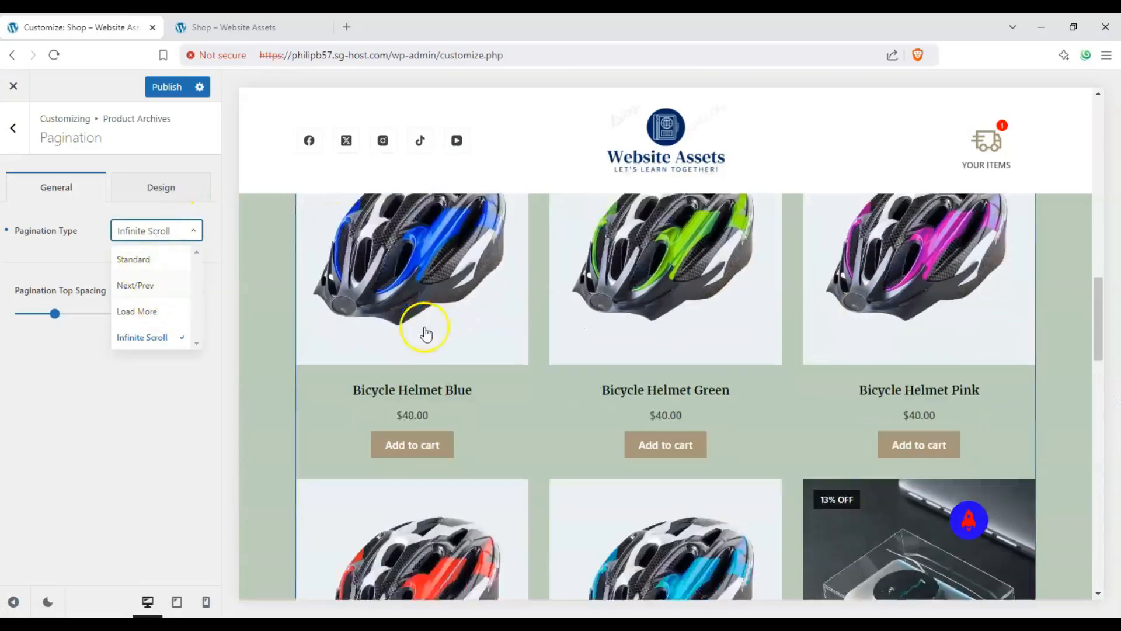
scroll(336, 365, down, 3)
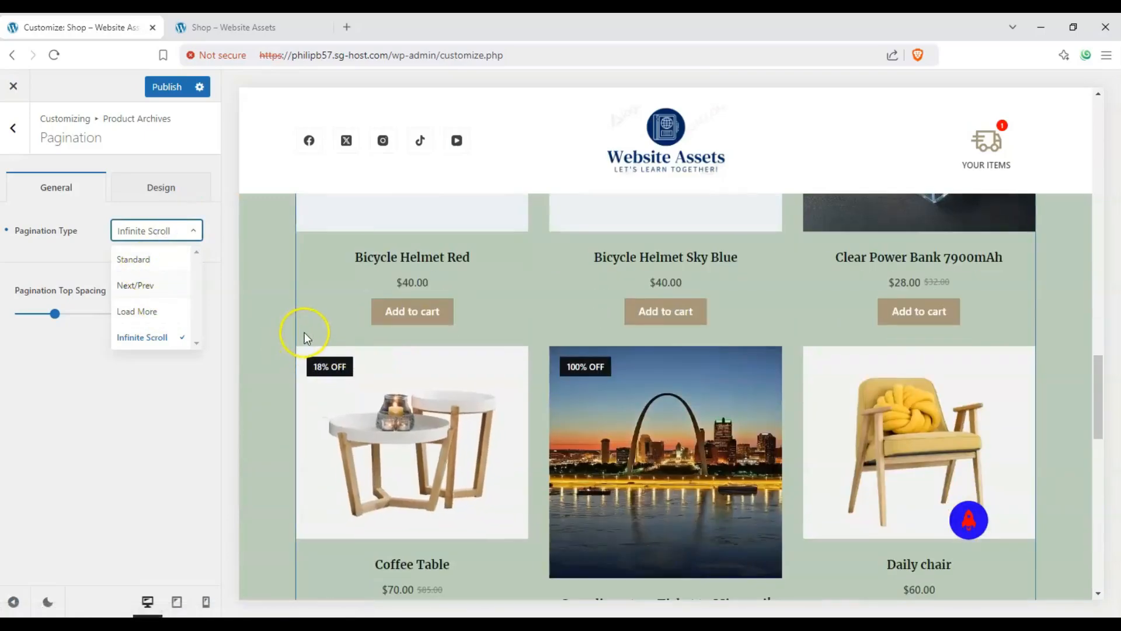
scroll(303, 333, down, 3)
scroll(286, 336, down, 5)
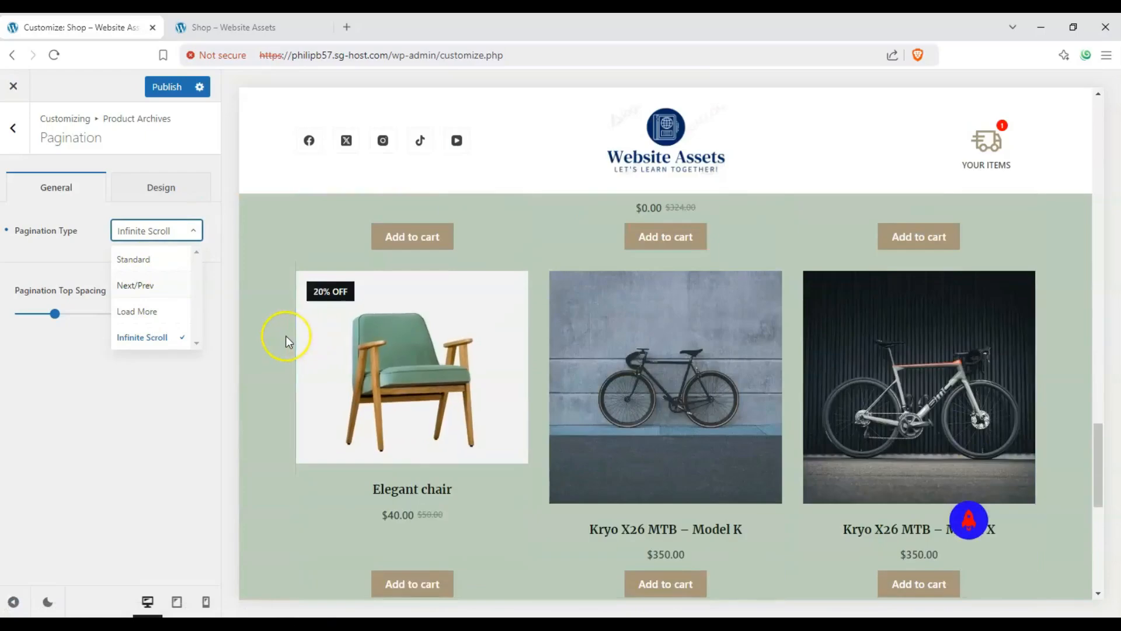
scroll(287, 339, down, 2)
scroll(289, 341, up, 5)
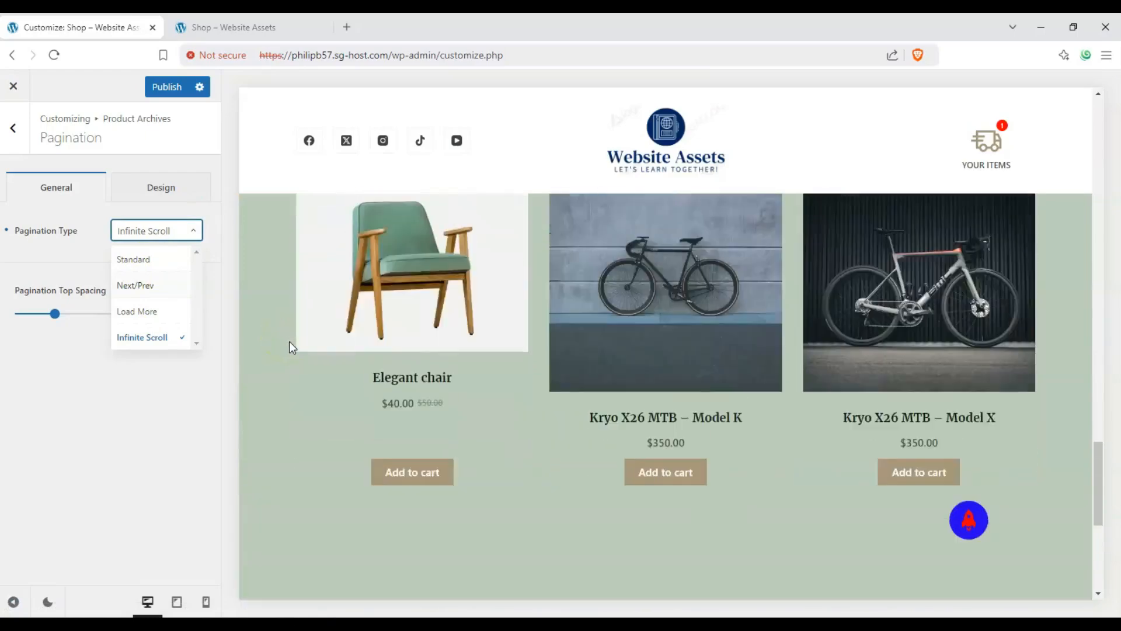
scroll(289, 341, down, 2)
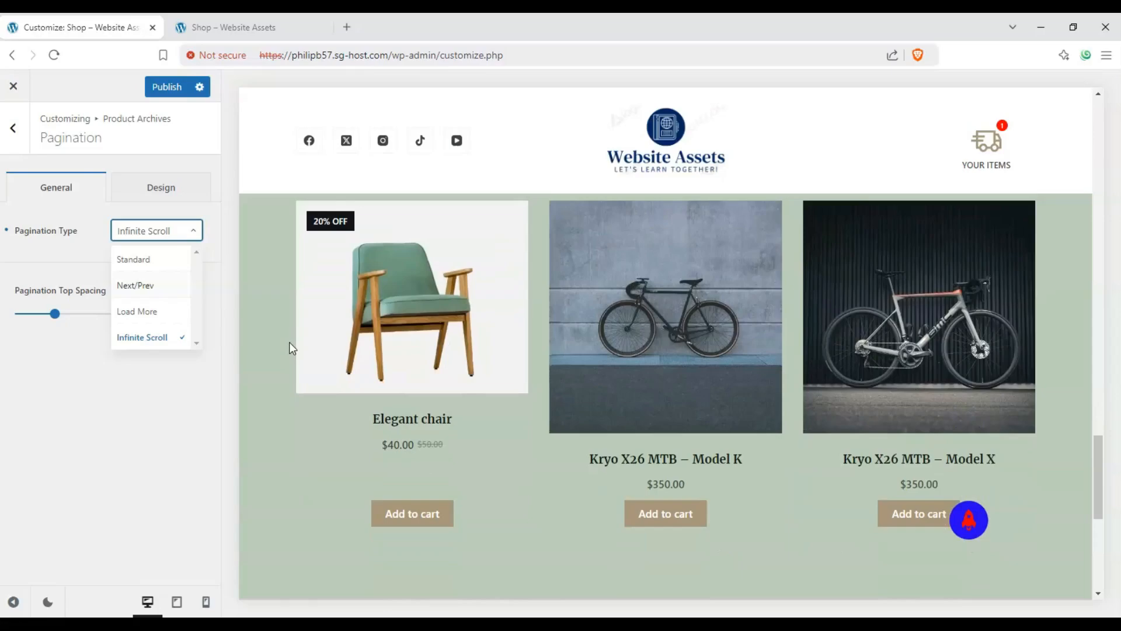
Set the pagination type to Standard and inspect the page numbers and arrows below the products
click(136, 259)
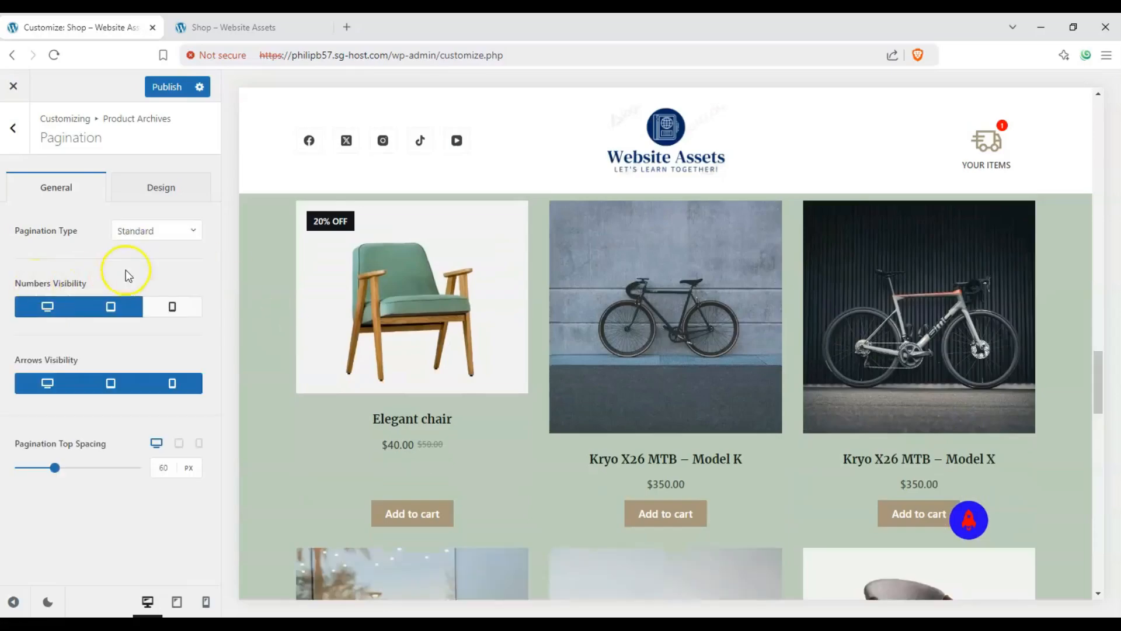
scroll(631, 371, down, 8)
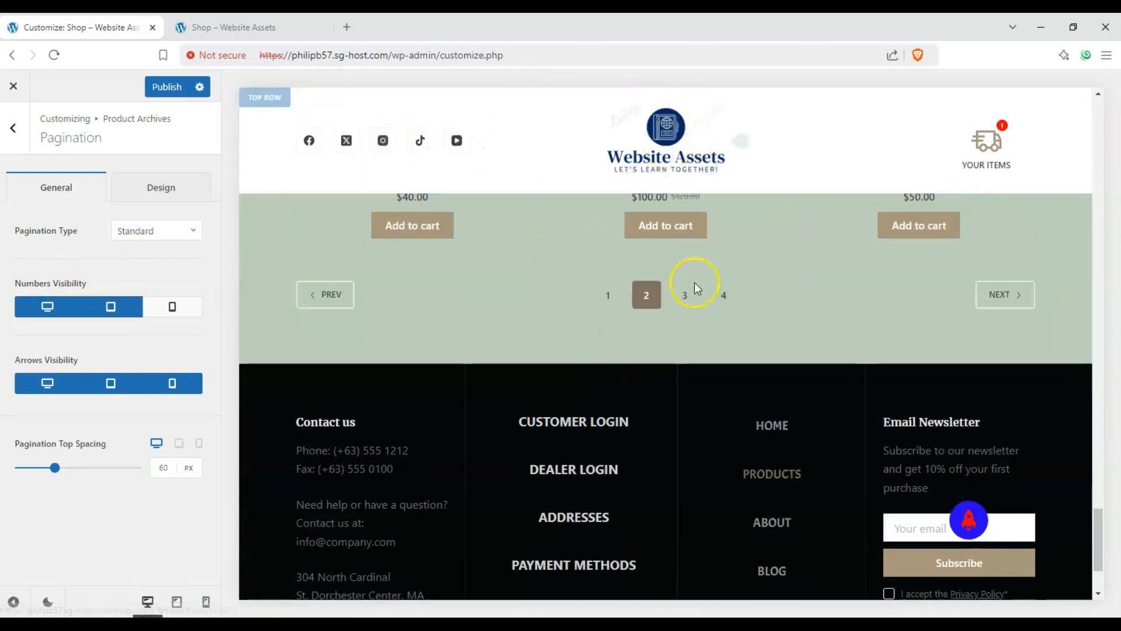
scroll(643, 379, up, 2)
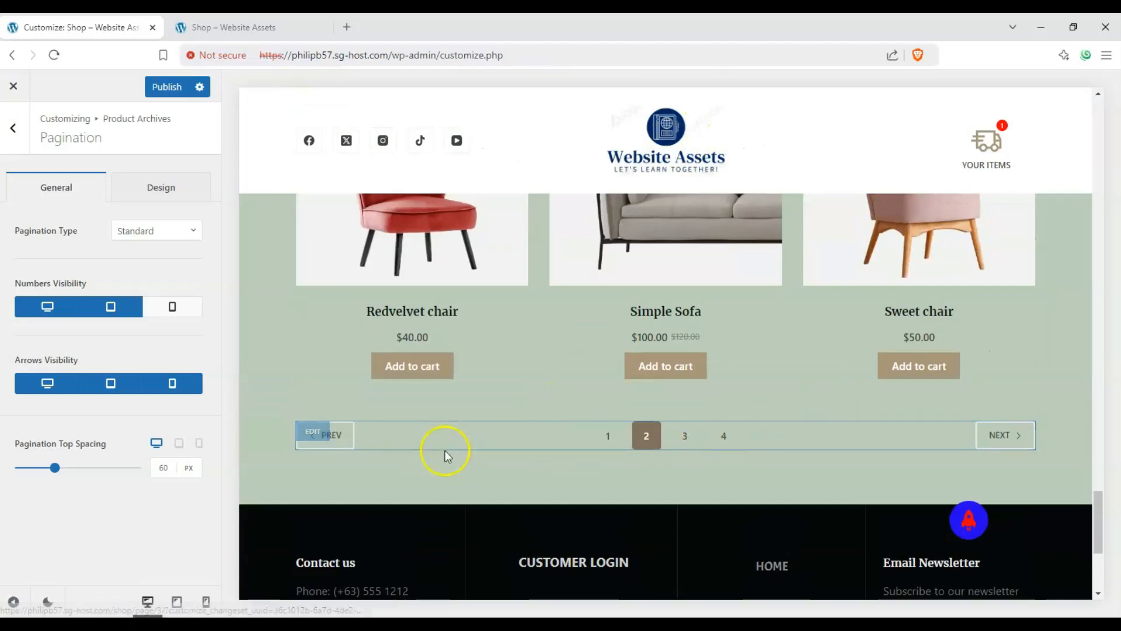
Hide the page numbers on desktop, check the end of the shop page, and show the desktop numbers again
click(75, 319)
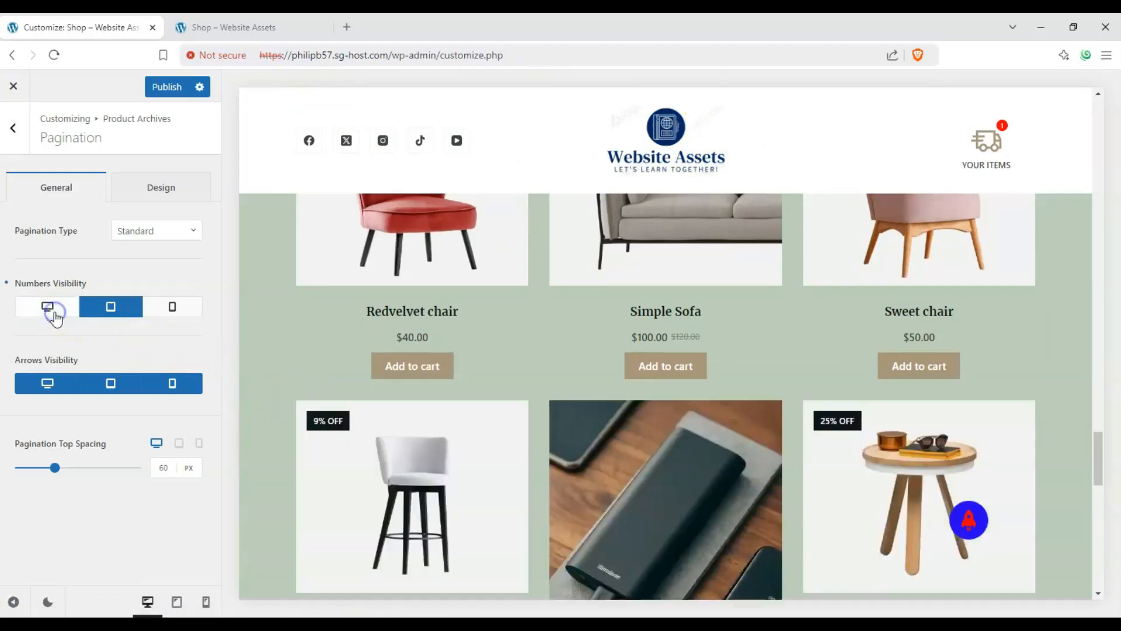
scroll(303, 355, down, 1)
click(311, 384)
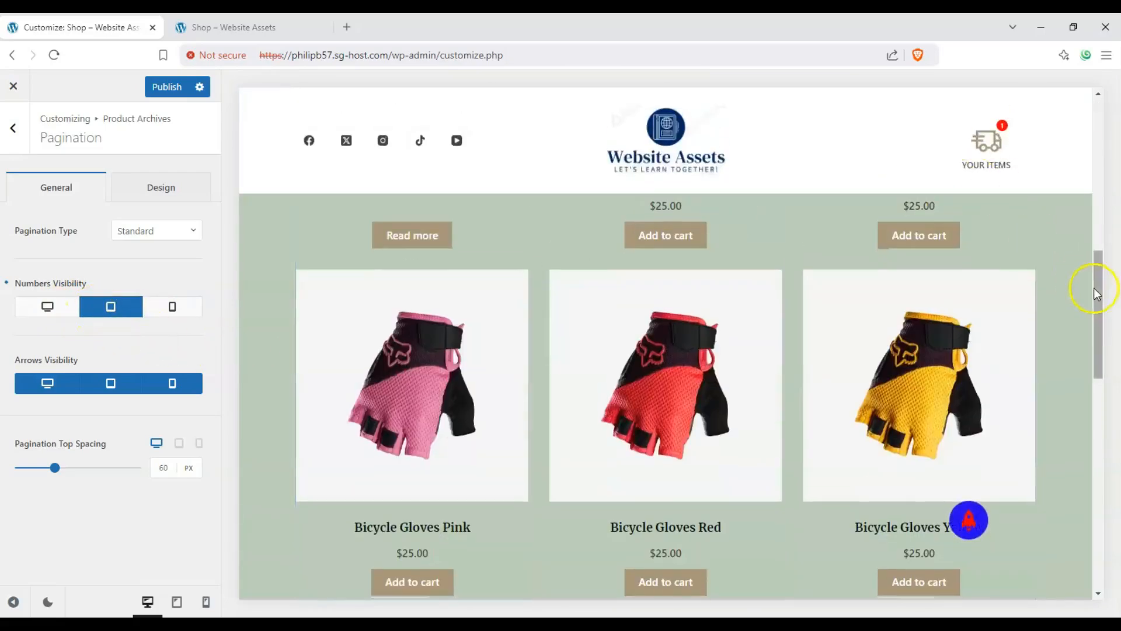
drag(1097, 290, 1098, 448)
click(47, 307)
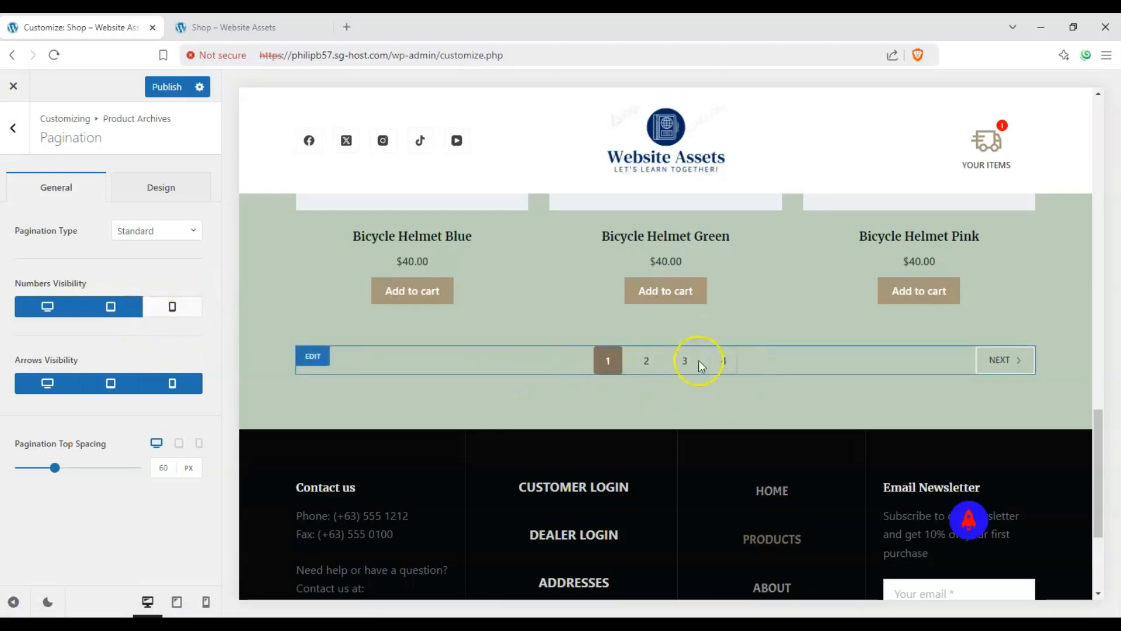
Hide the page numbers on tablet and show them on mobile, checking the pagination in the mobile preview
click(119, 314)
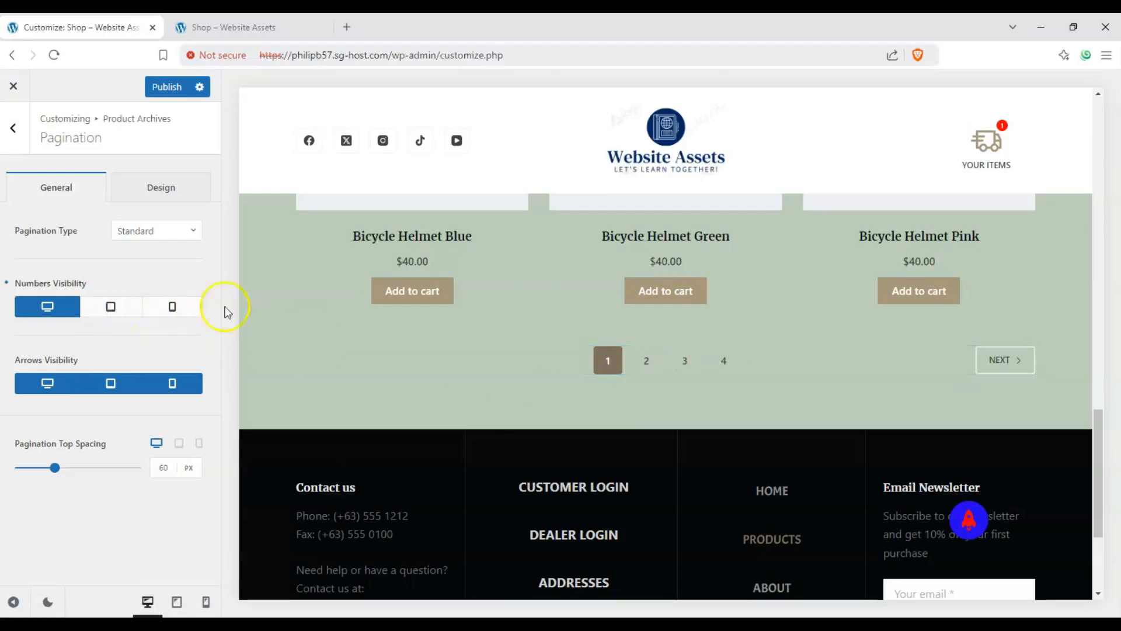
click(206, 602)
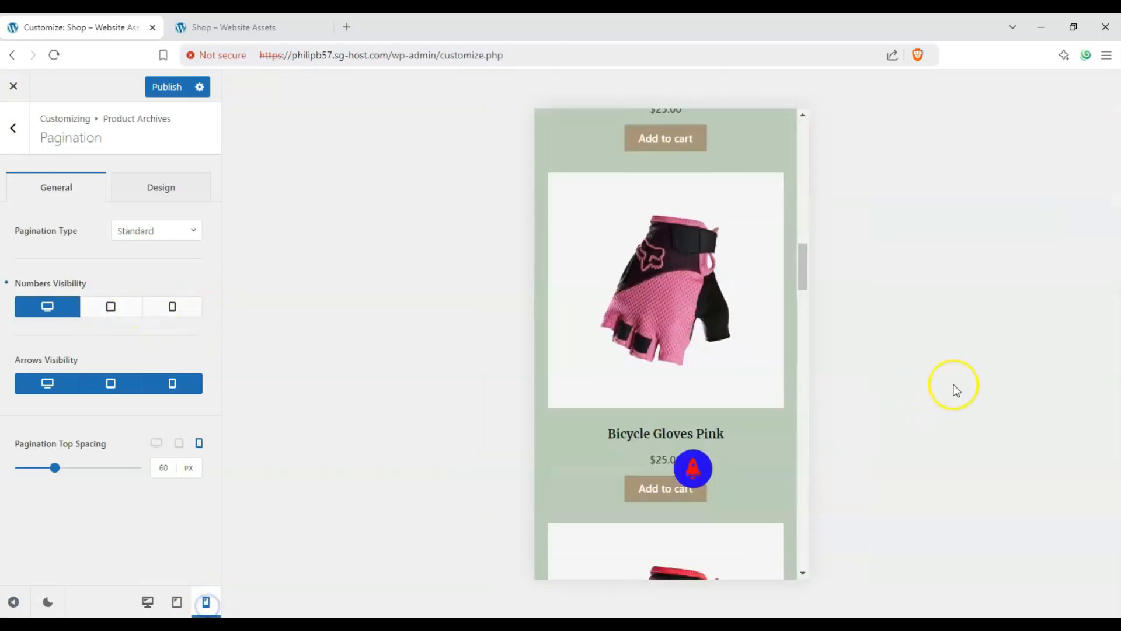
scroll(745, 396, down, 15)
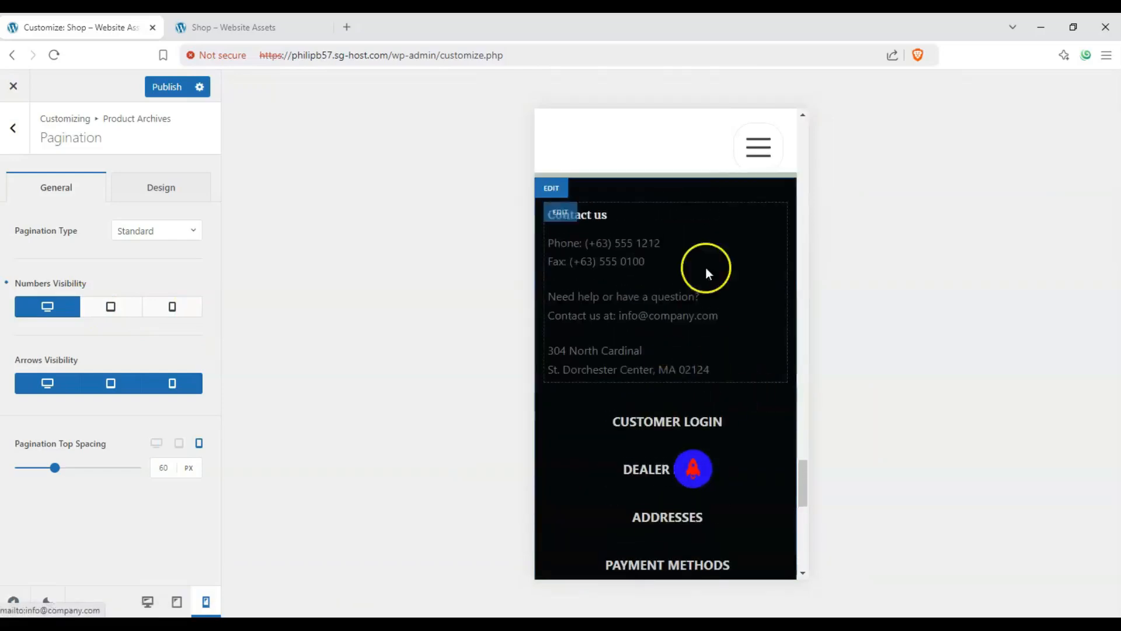
scroll(702, 320, up, 2)
click(169, 311)
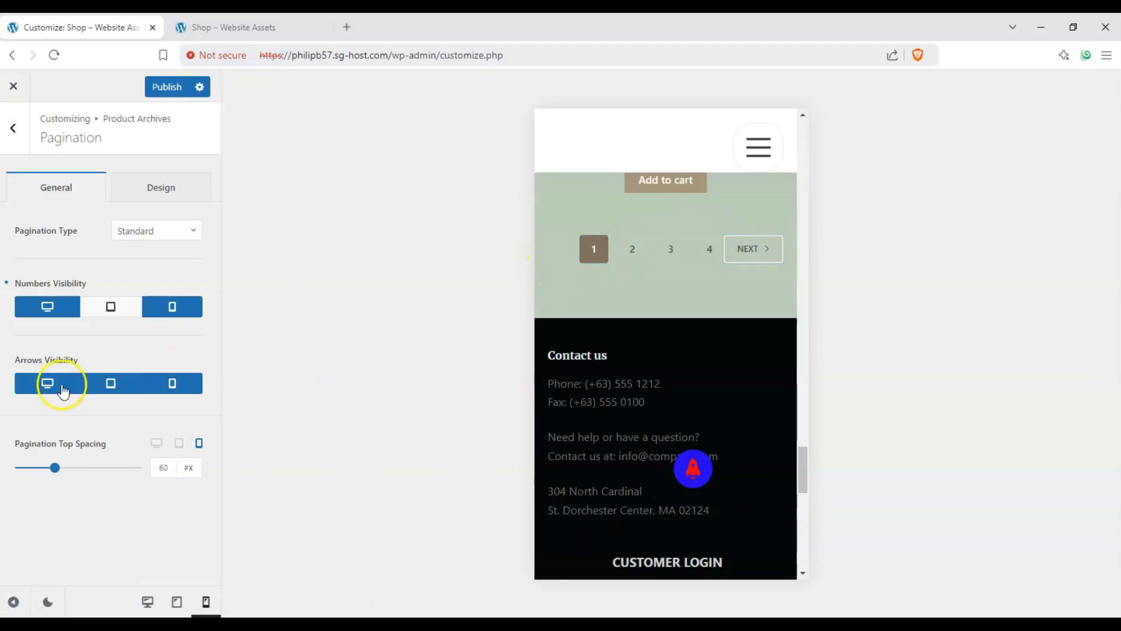
Hide the pagination arrows on mobile, desktop and tablet, returning to the desktop preview to check them
click(173, 385)
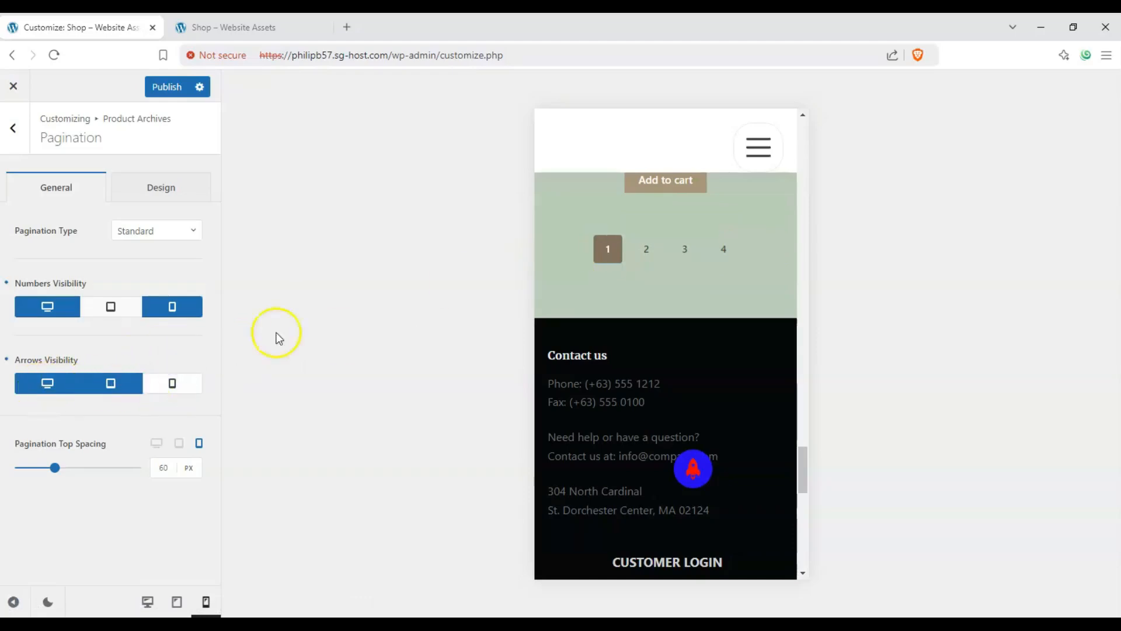
click(148, 602)
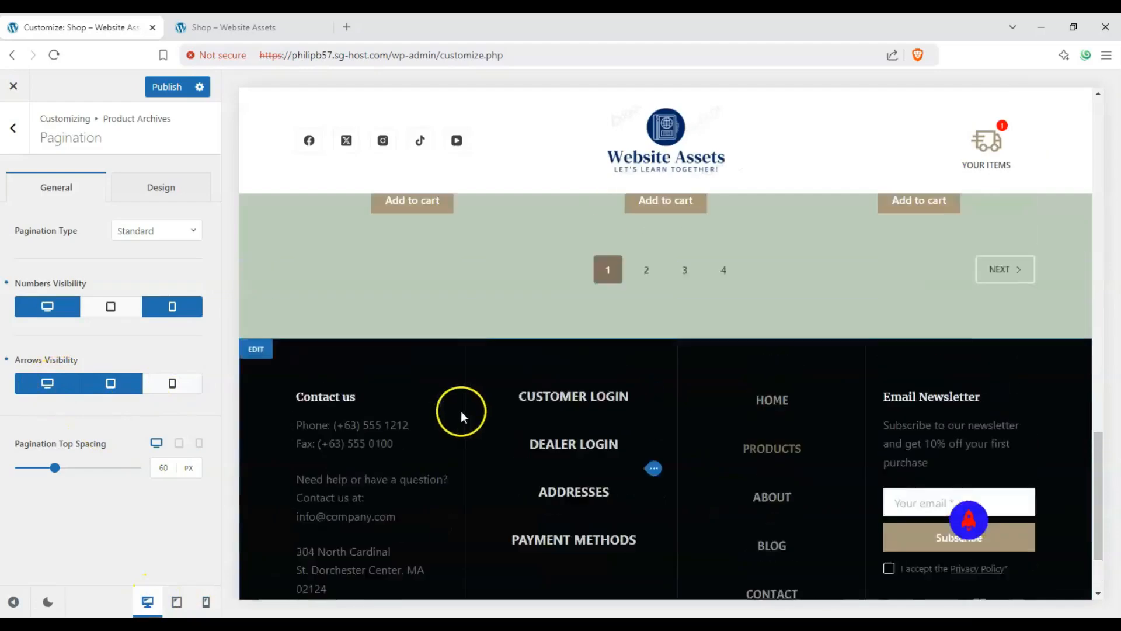
scroll(461, 411, up, 2)
click(49, 385)
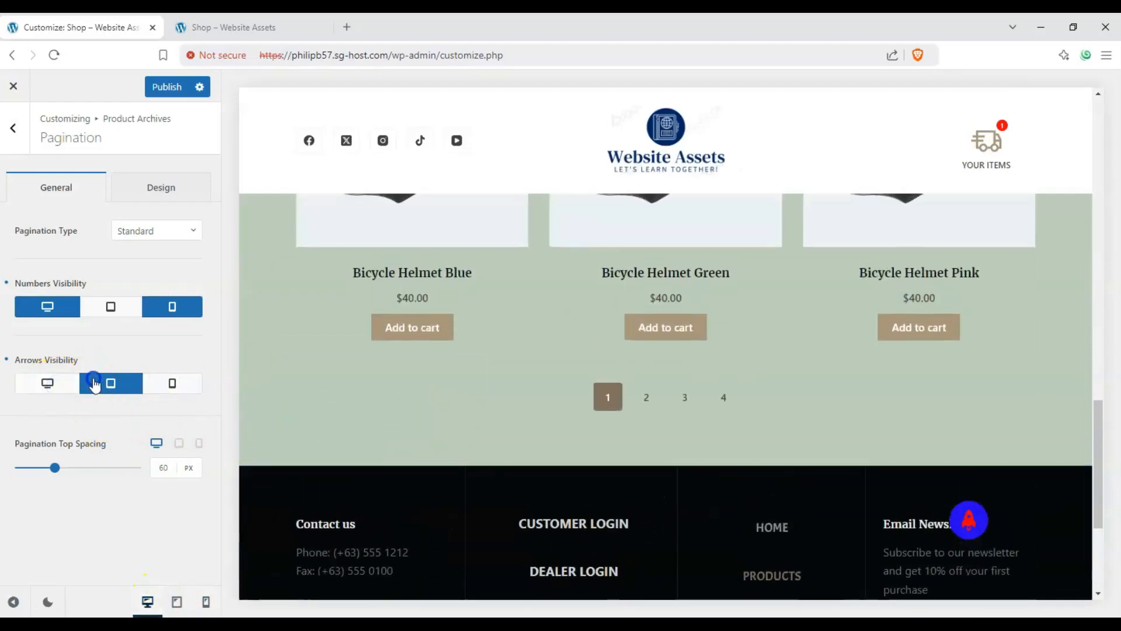
click(95, 385)
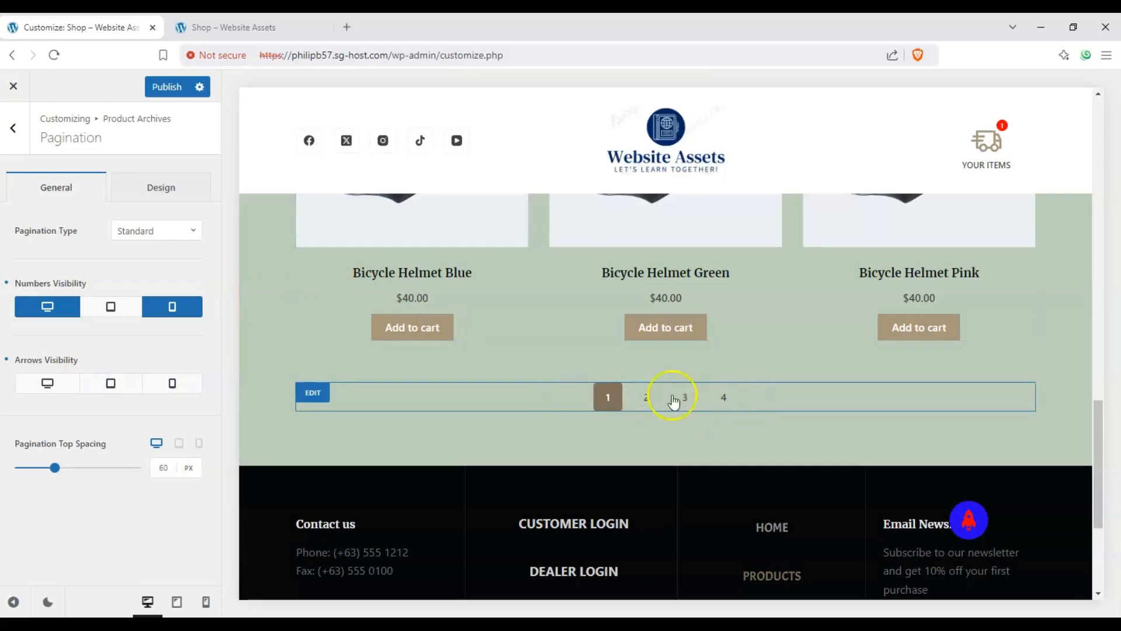
Increase the desktop pagination top spacing to about 130 px
mouse_move(81, 476)
mouse_down()
mouse_move(114, 479)
mouse_move(92, 473)
mouse_up()
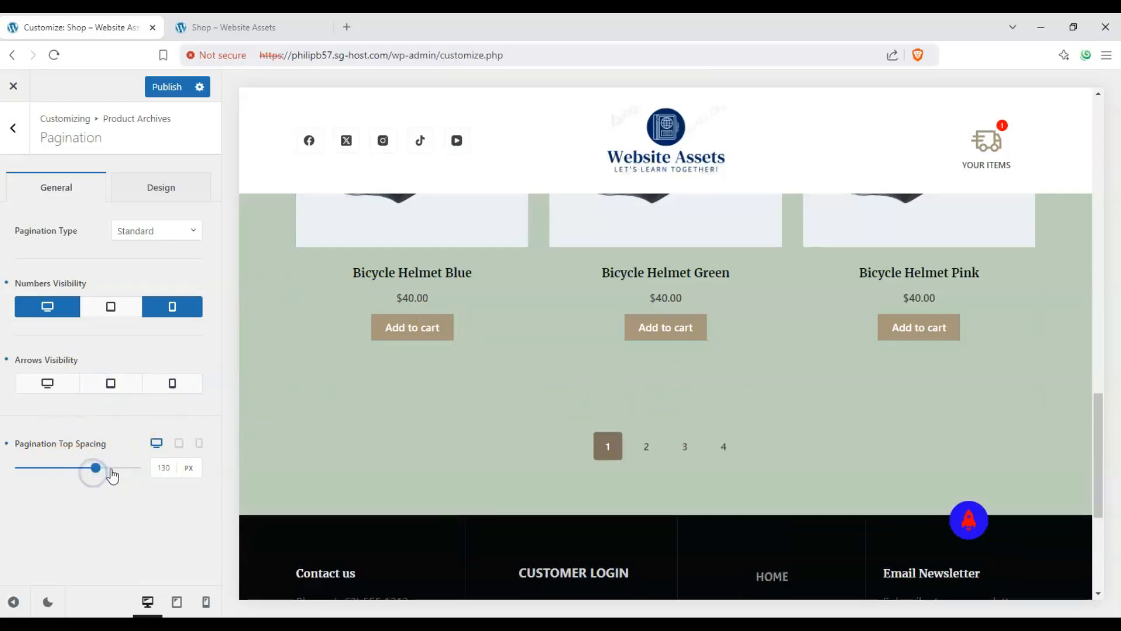
Increase the mobile pagination top spacing to about 143 px in the mobile preview and return to the desktop preview
click(199, 447)
drag(799, 271, 817, 464)
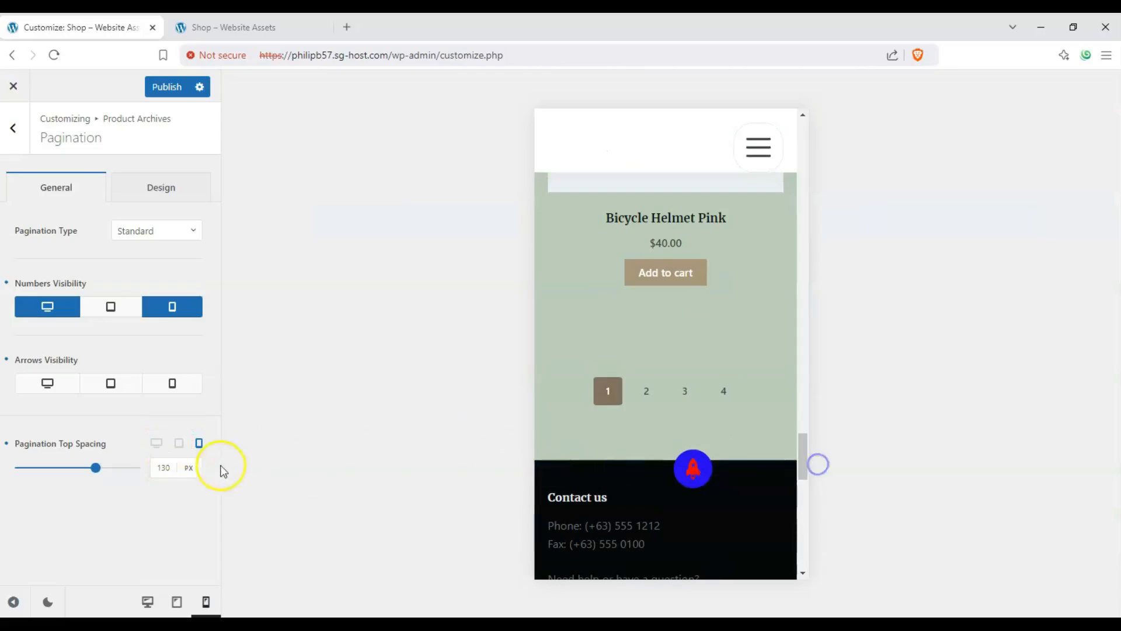
drag(76, 479, 102, 479)
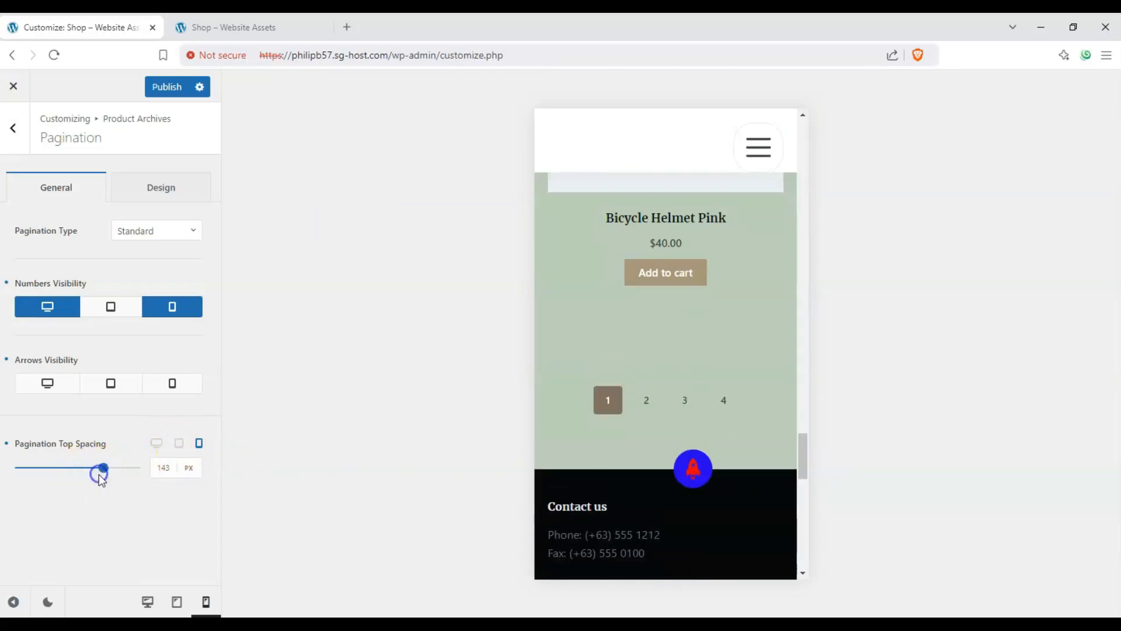
click(155, 443)
scroll(442, 395, up, 5)
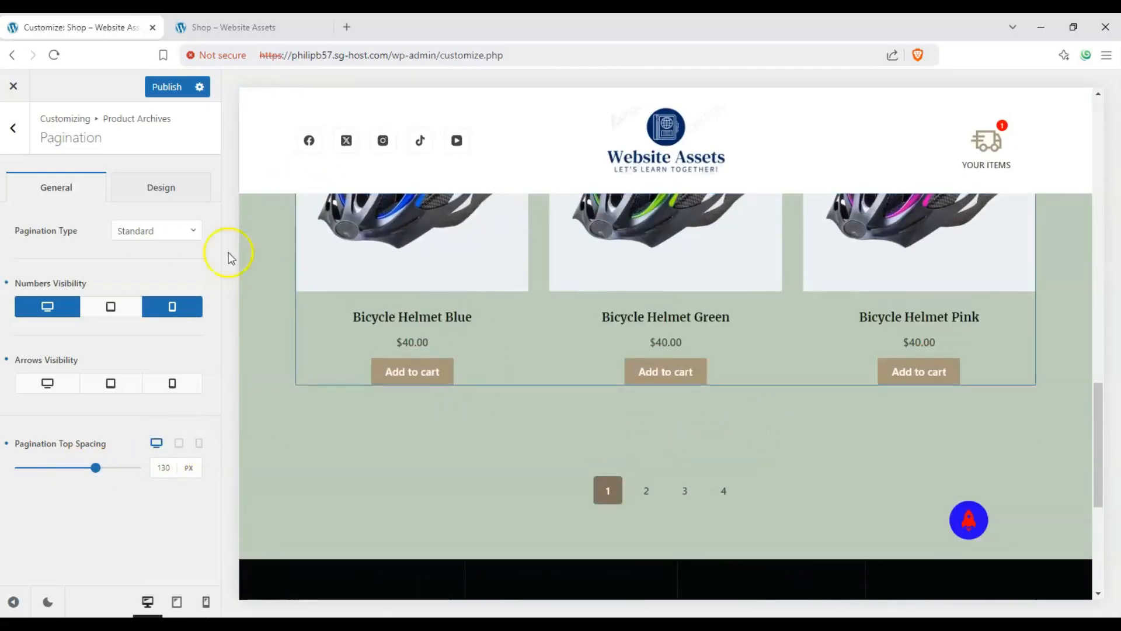
Set the pagination's initial text color to bright red in the design settings
click(142, 187)
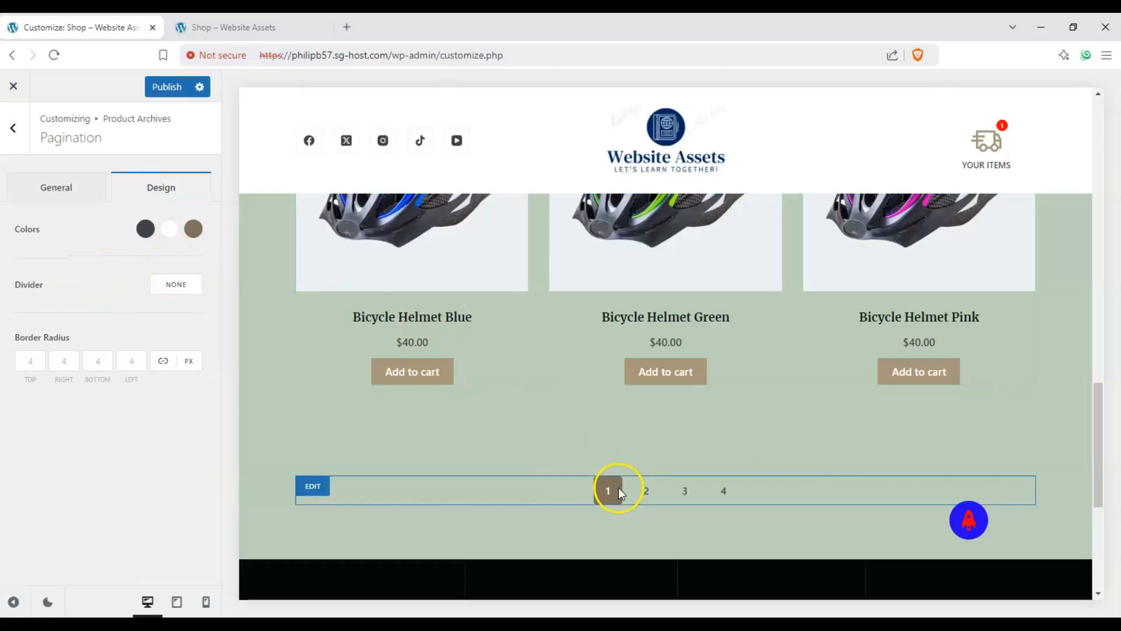
click(146, 231)
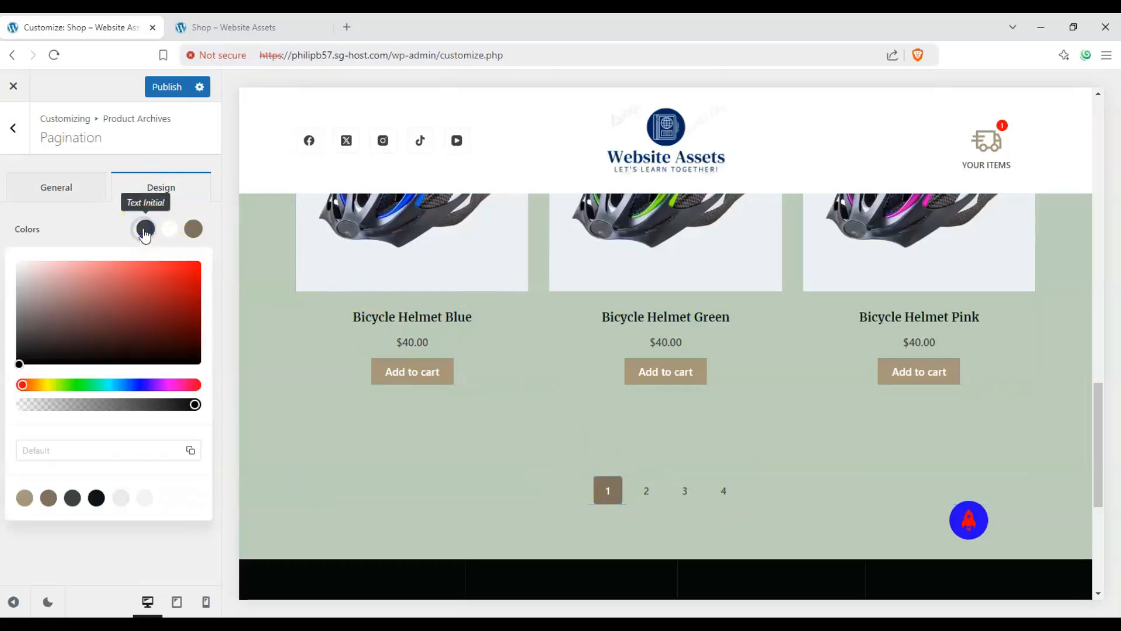
drag(147, 294, 186, 273)
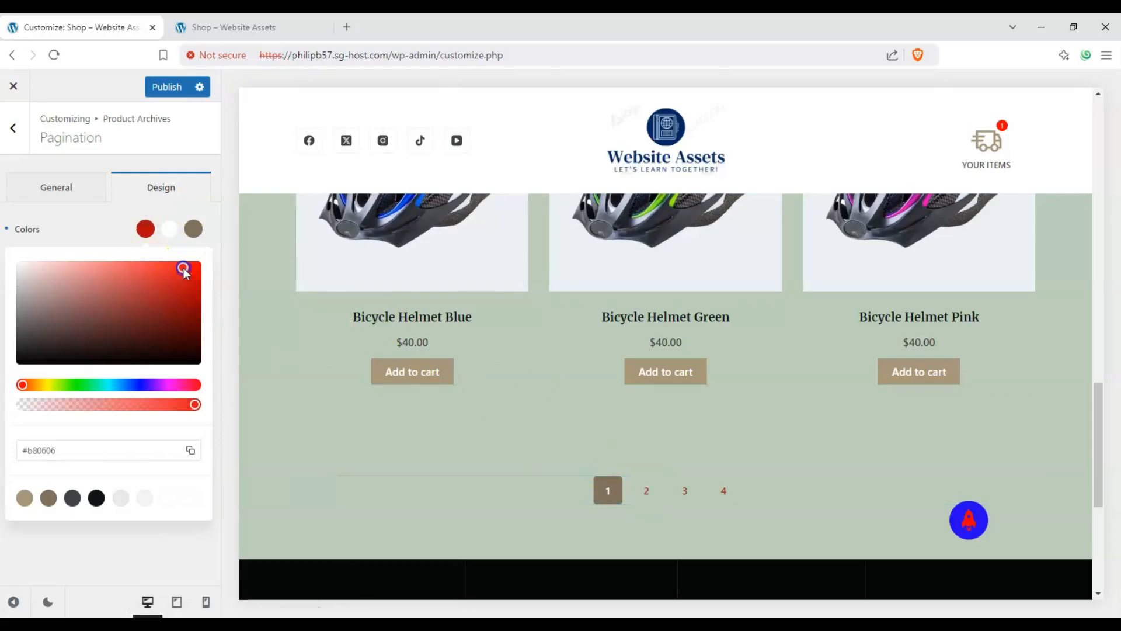
click(106, 243)
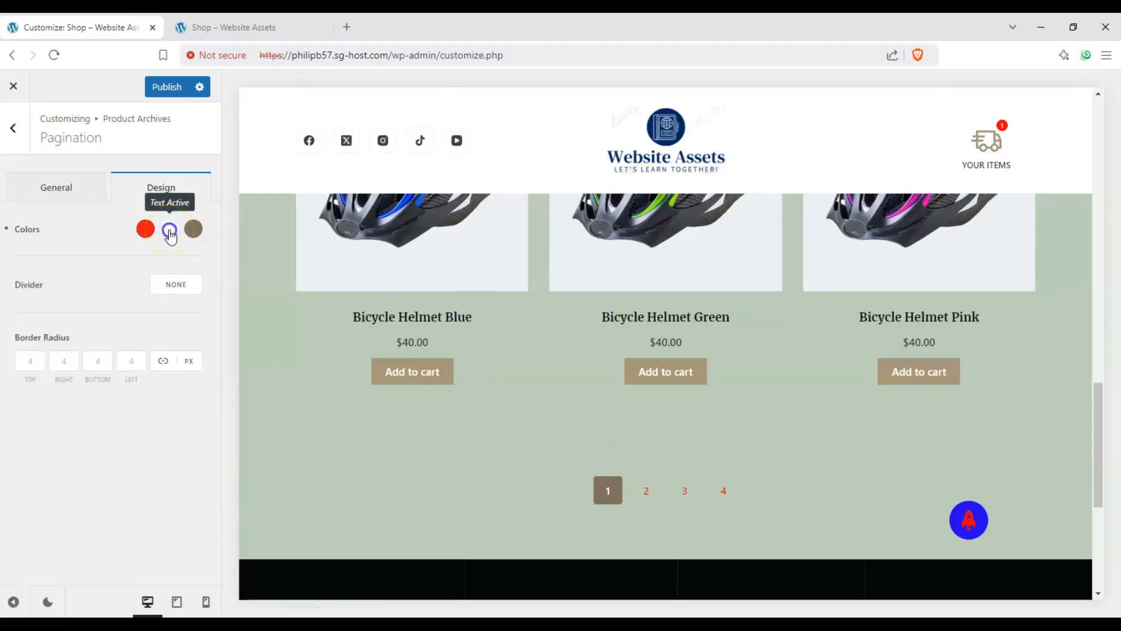
Set the pagination's active text color to bright green
click(169, 231)
drag(63, 385, 77, 386)
click(155, 313)
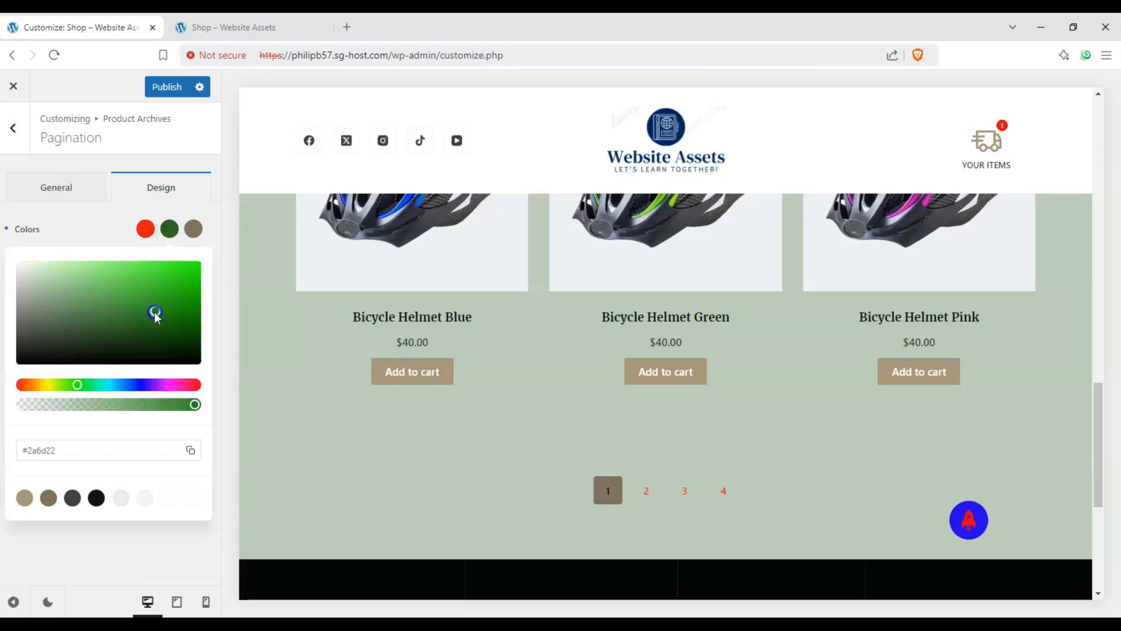
drag(192, 297, 190, 271)
click(82, 226)
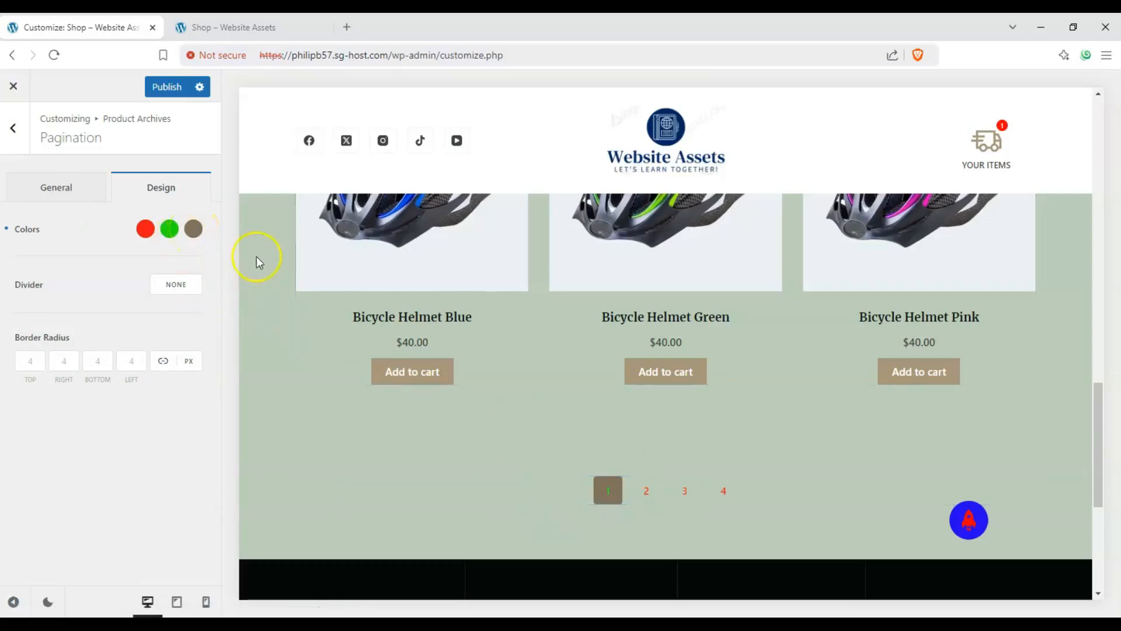
Set the pagination's accent color behind the active page number to dark teal and check the numbers in the preview
click(190, 228)
click(102, 384)
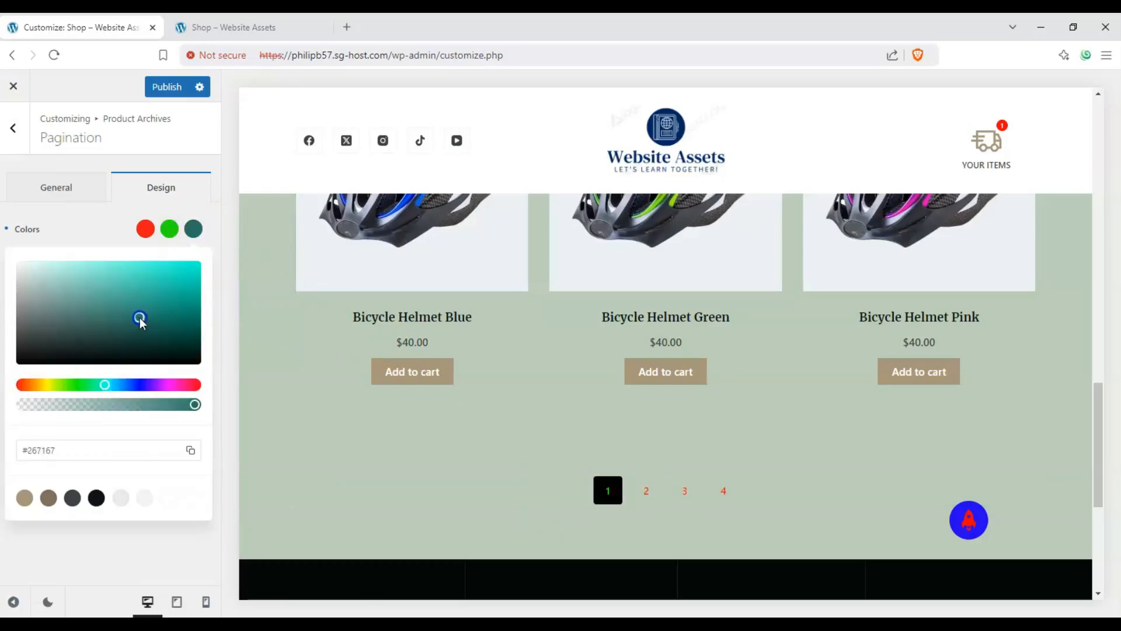
mouse_move(140, 318)
mouse_down()
mouse_move(149, 286)
mouse_move(140, 320)
mouse_up()
click(92, 224)
click(657, 504)
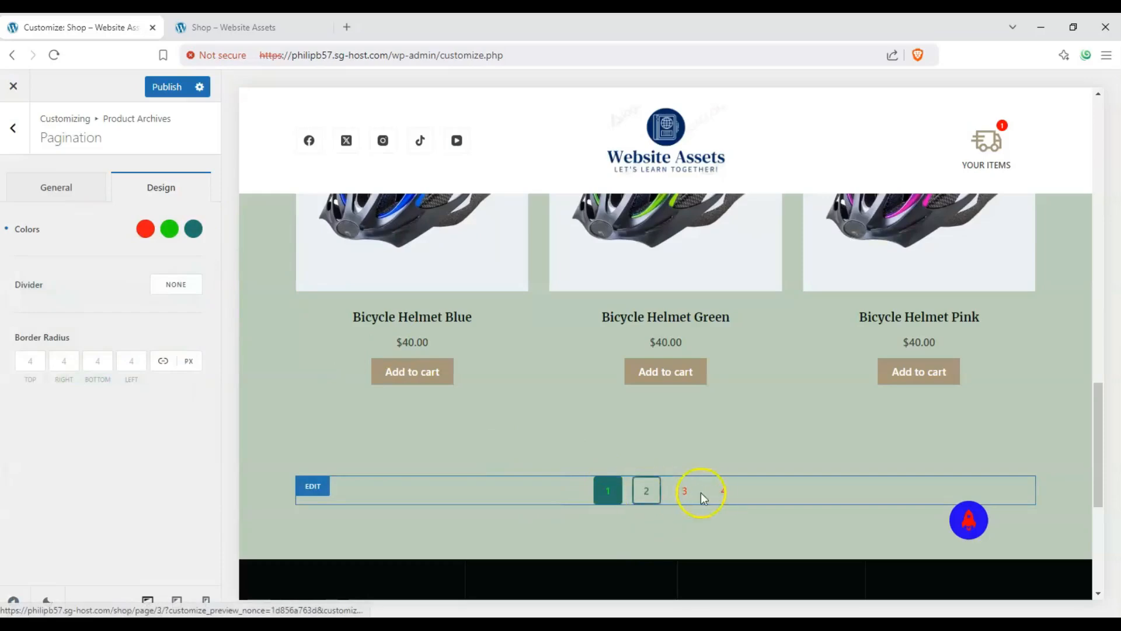
Add a dashed divider above the pagination, color it blue and set its thickness to 5
click(163, 285)
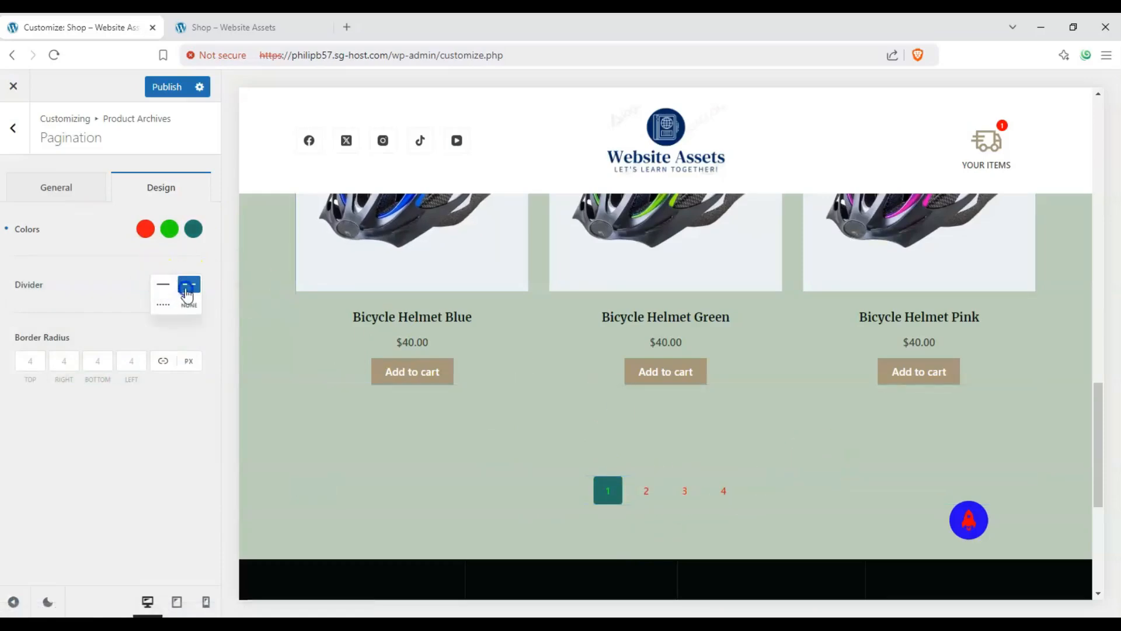
click(187, 292)
scroll(409, 397, down, 1)
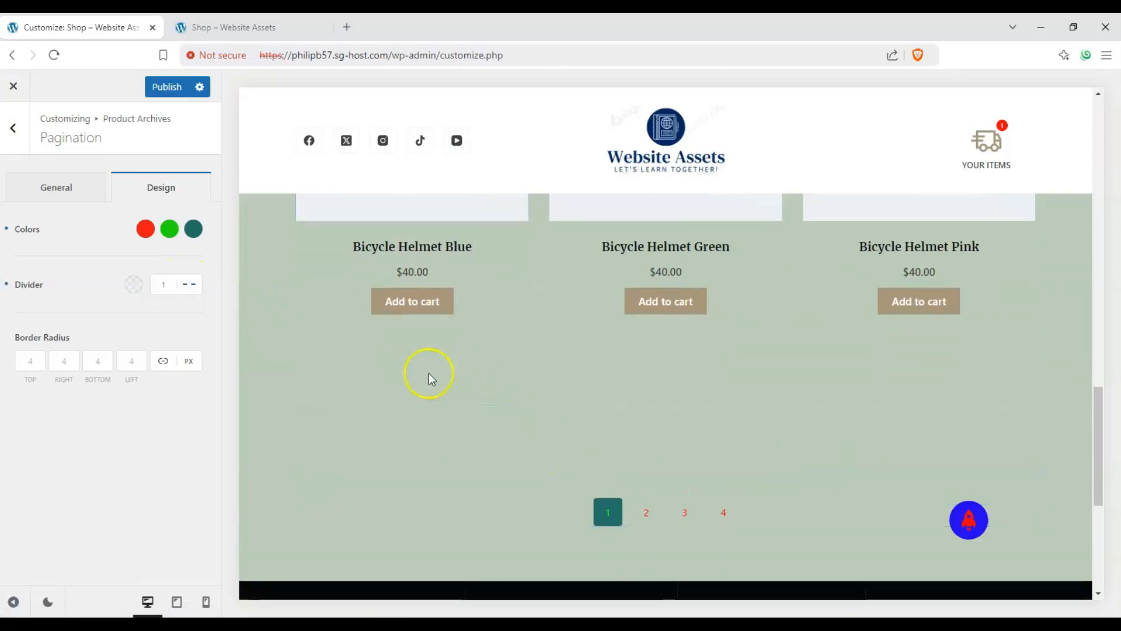
click(139, 289)
click(201, 337)
click(95, 284)
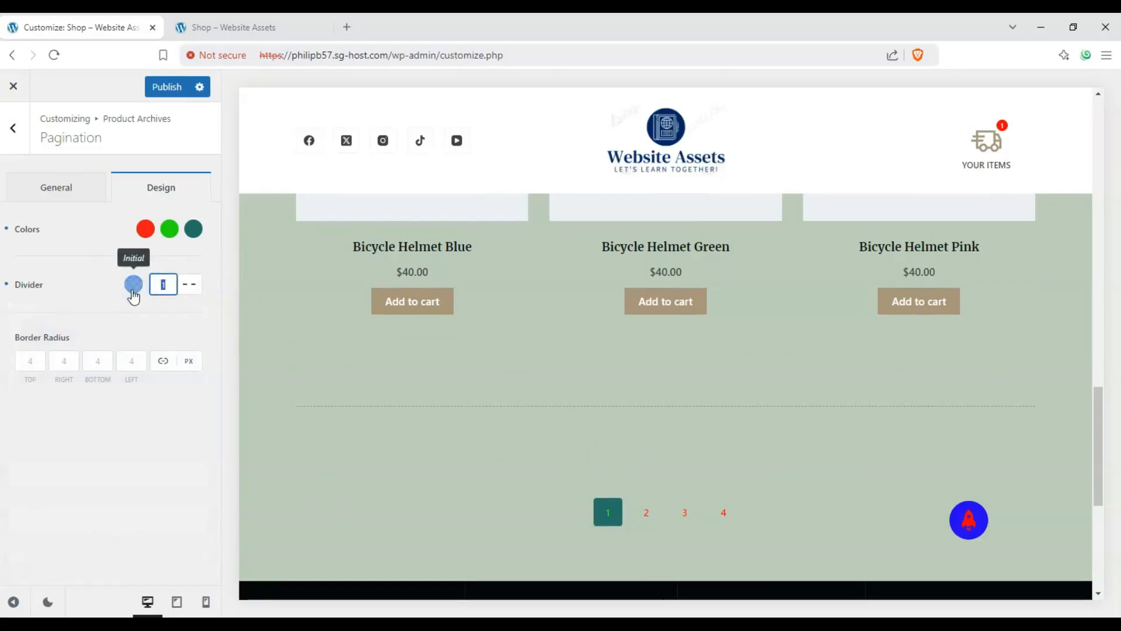
text(5)
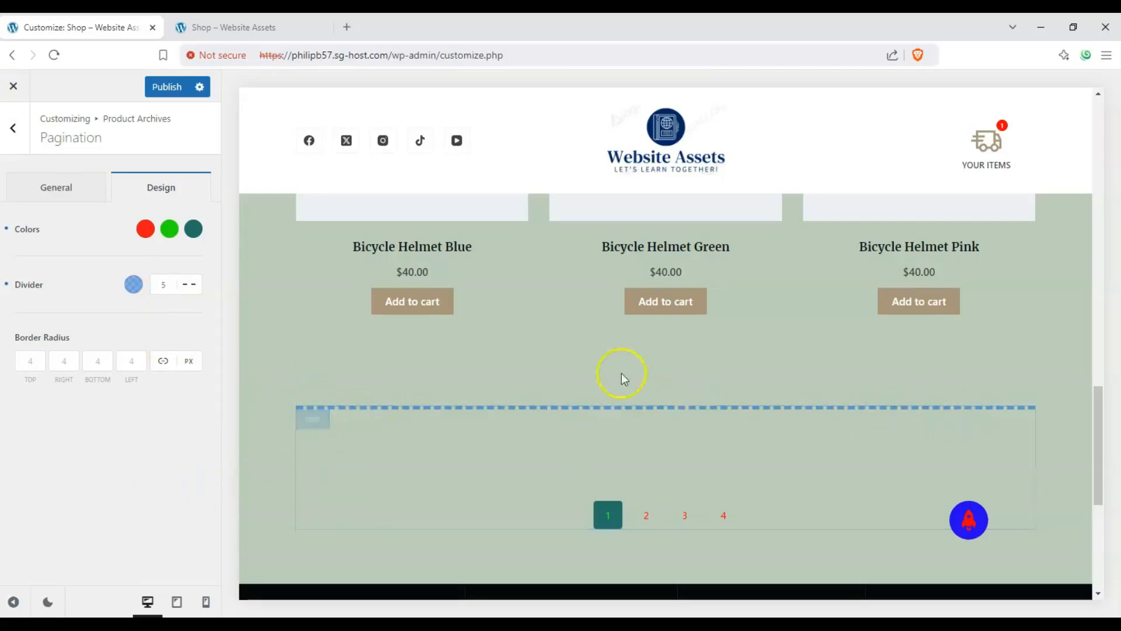
Set the pagination border radius to 10 px on all four sides and check the page numbers in the preview
scroll(622, 374, up, 3)
scroll(759, 485, down, 3)
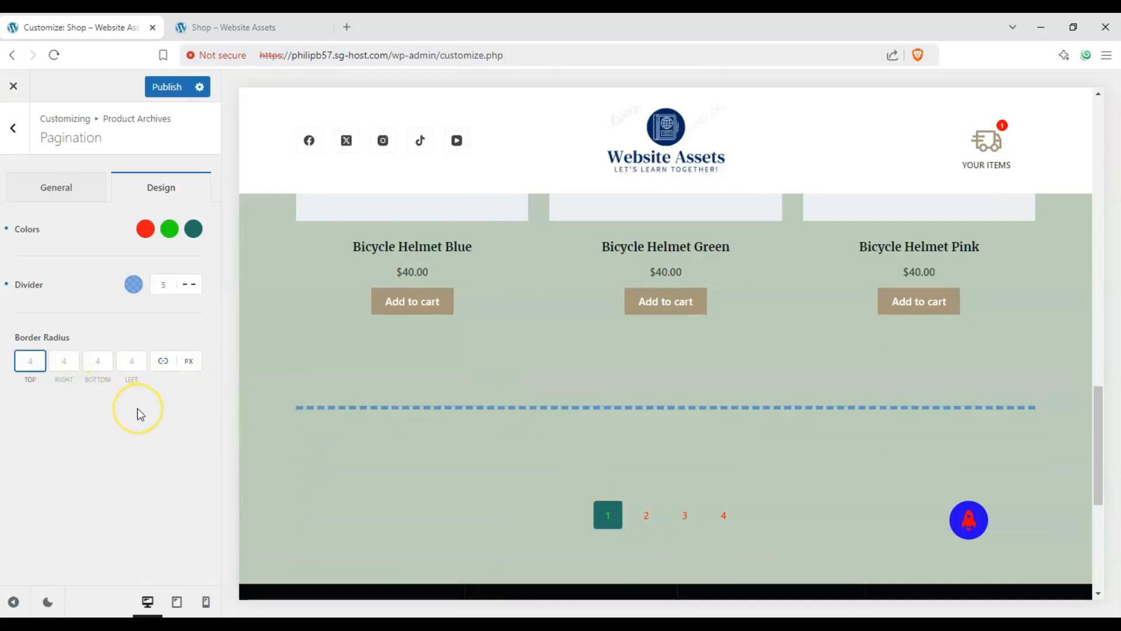
text(10)
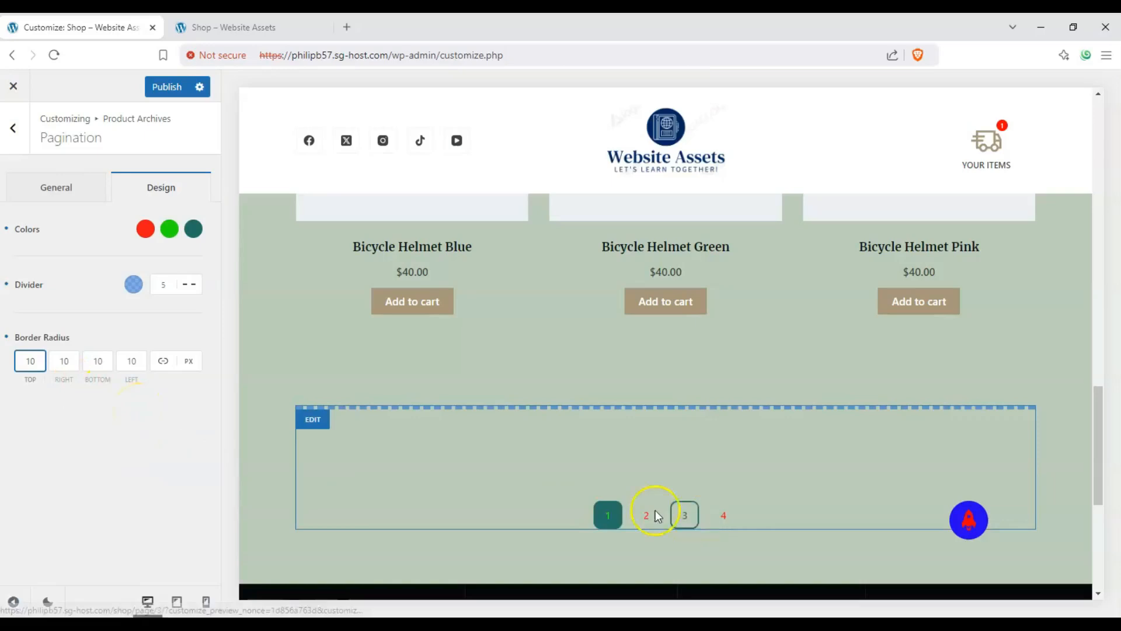
click(168, 465)
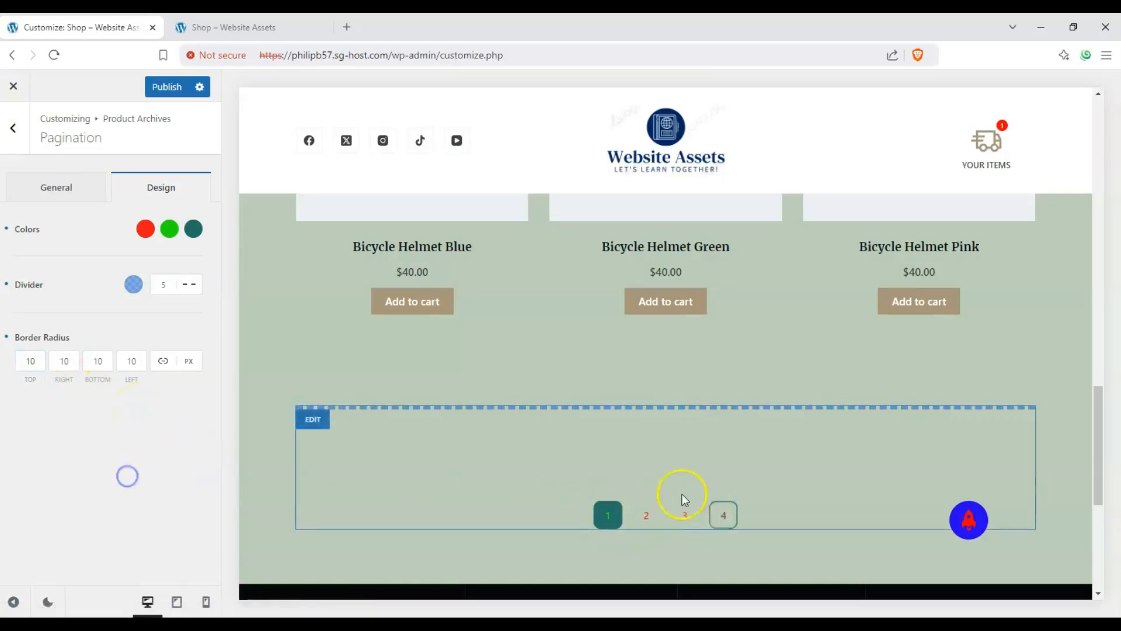
Publish the pagination changes and reload the live shop page in the other browser tab
click(175, 93)
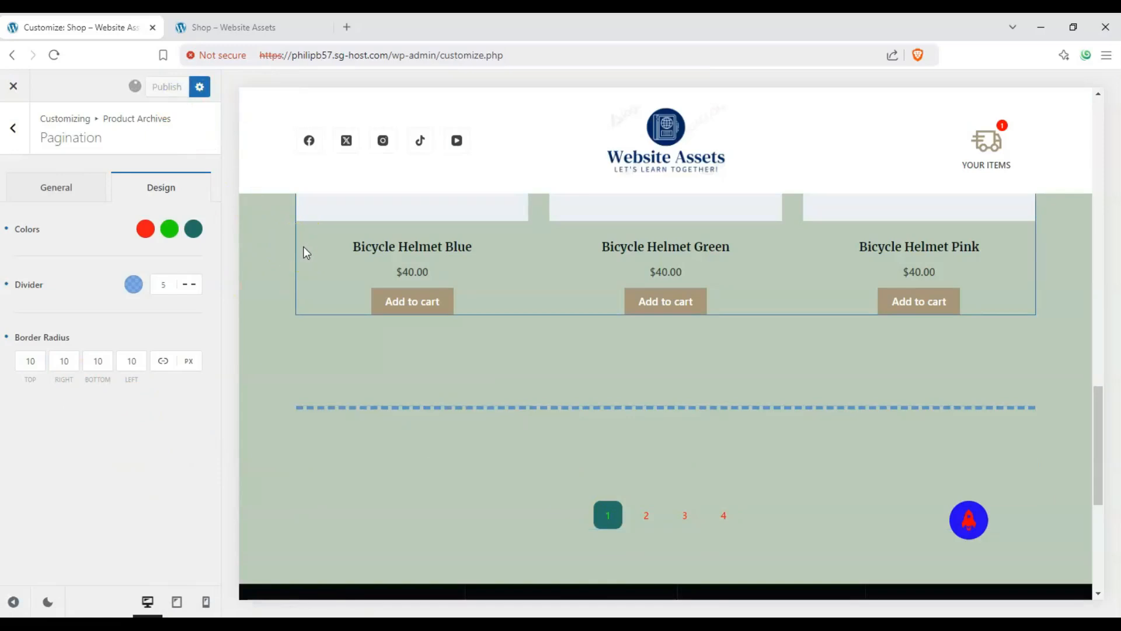
click(293, 27)
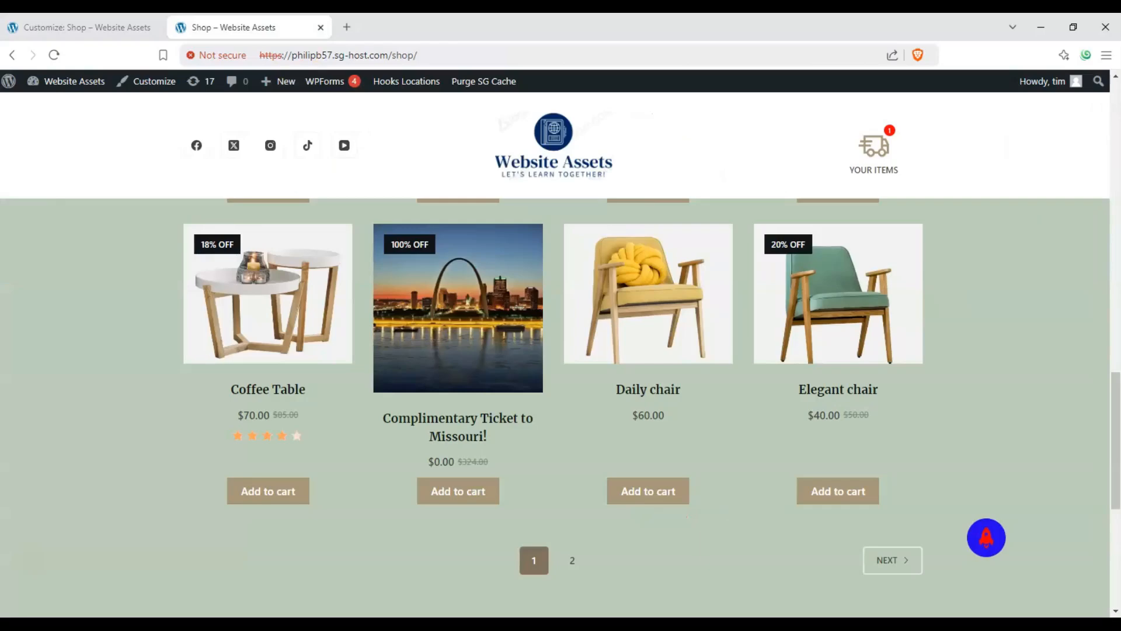
click(54, 55)
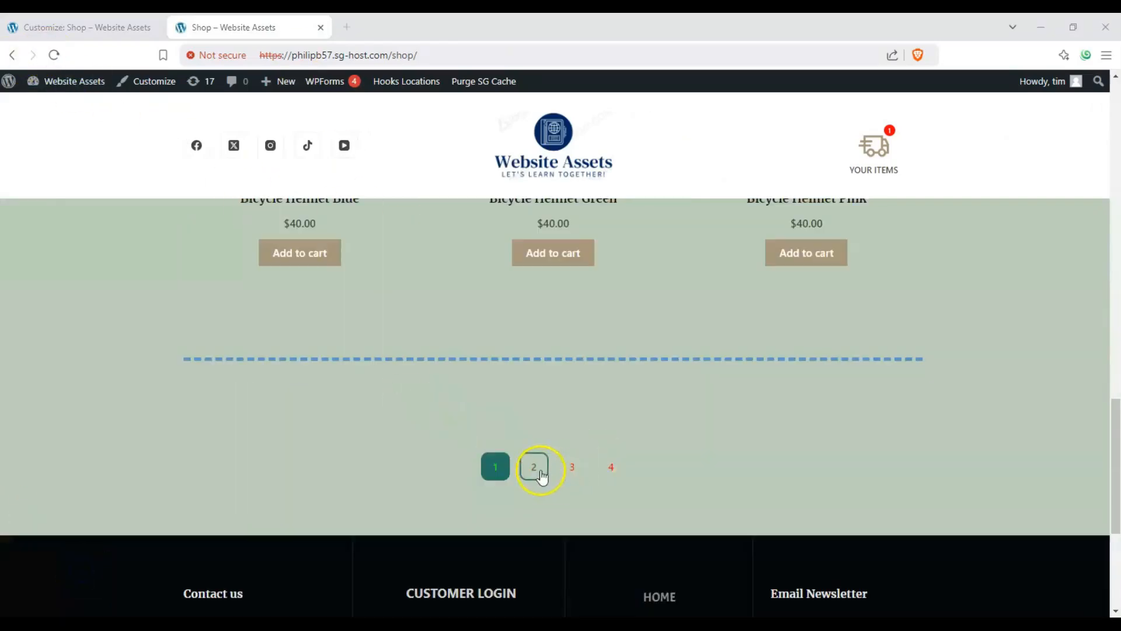
Browse through pages 2, 3 and 4 of the live shop, examining the styled pagination at the end of each
click(539, 469)
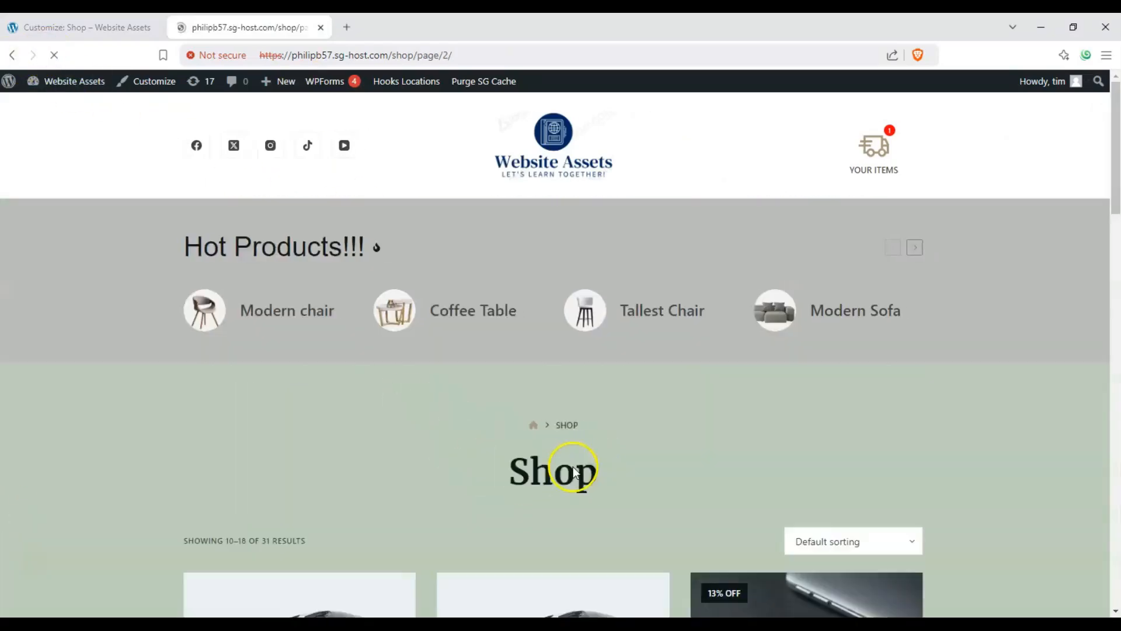
scroll(906, 380, down, 15)
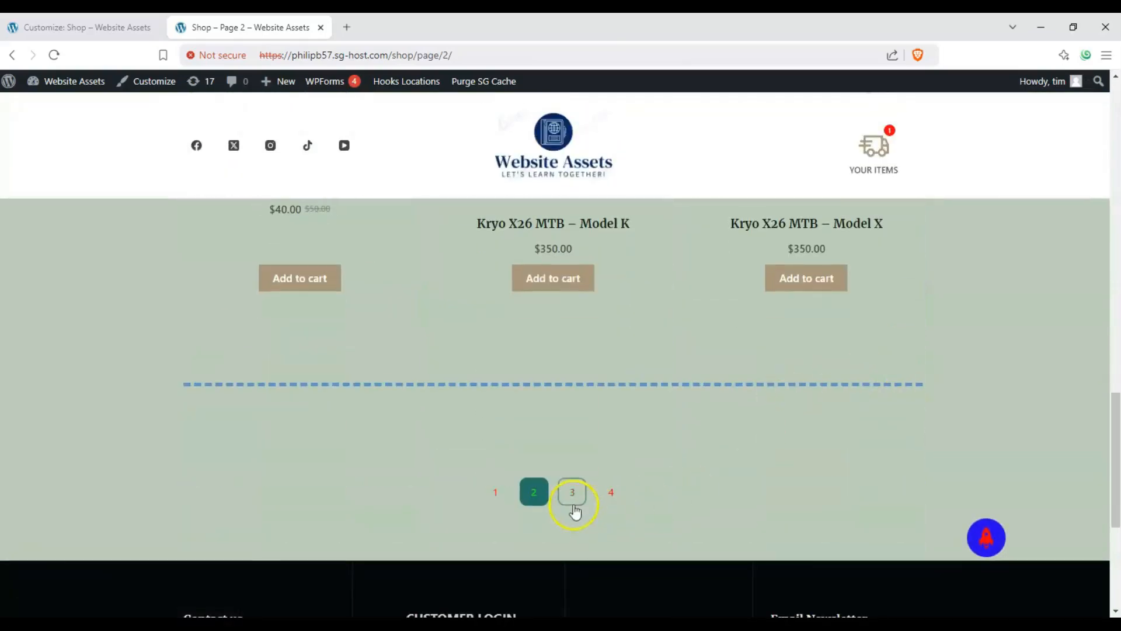
click(572, 496)
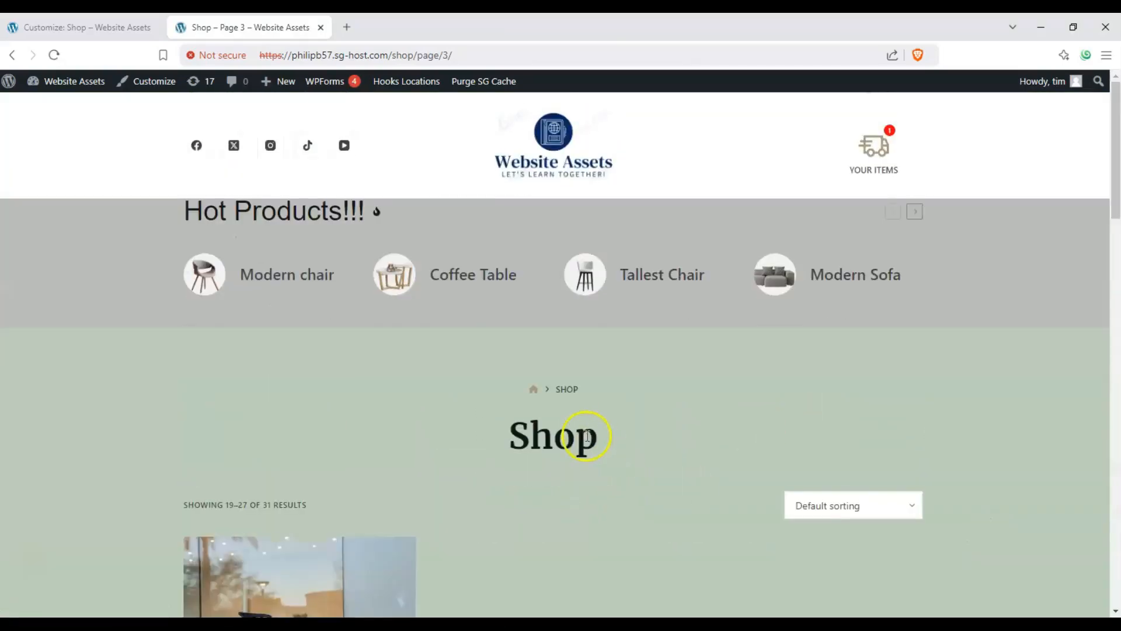
scroll(623, 444, down, 10)
scroll(617, 463, down, 4)
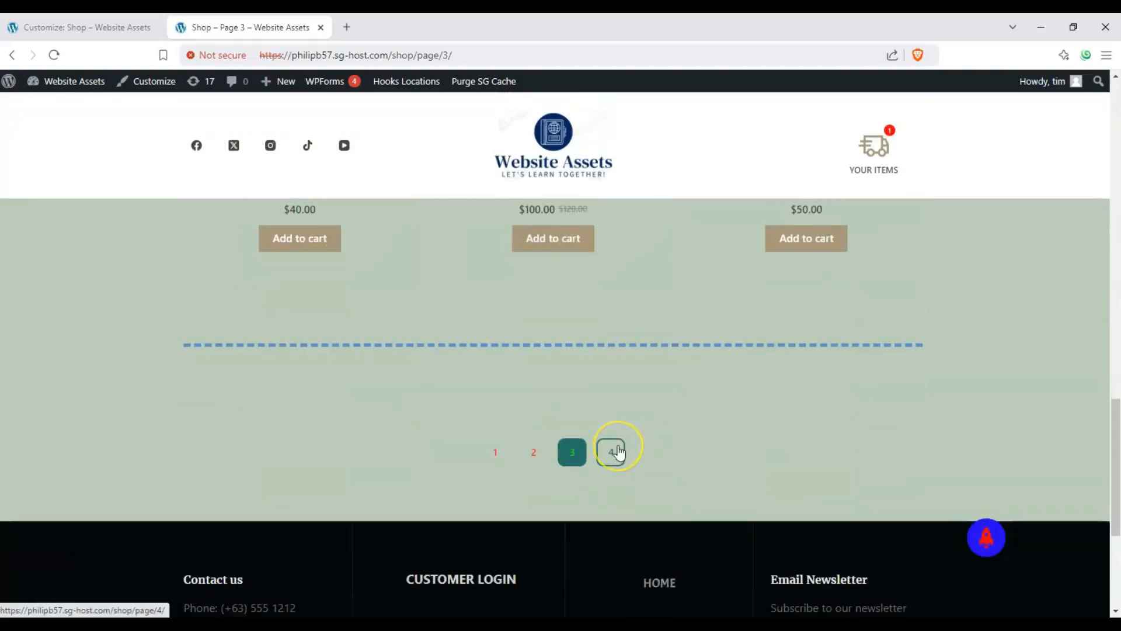
click(618, 452)
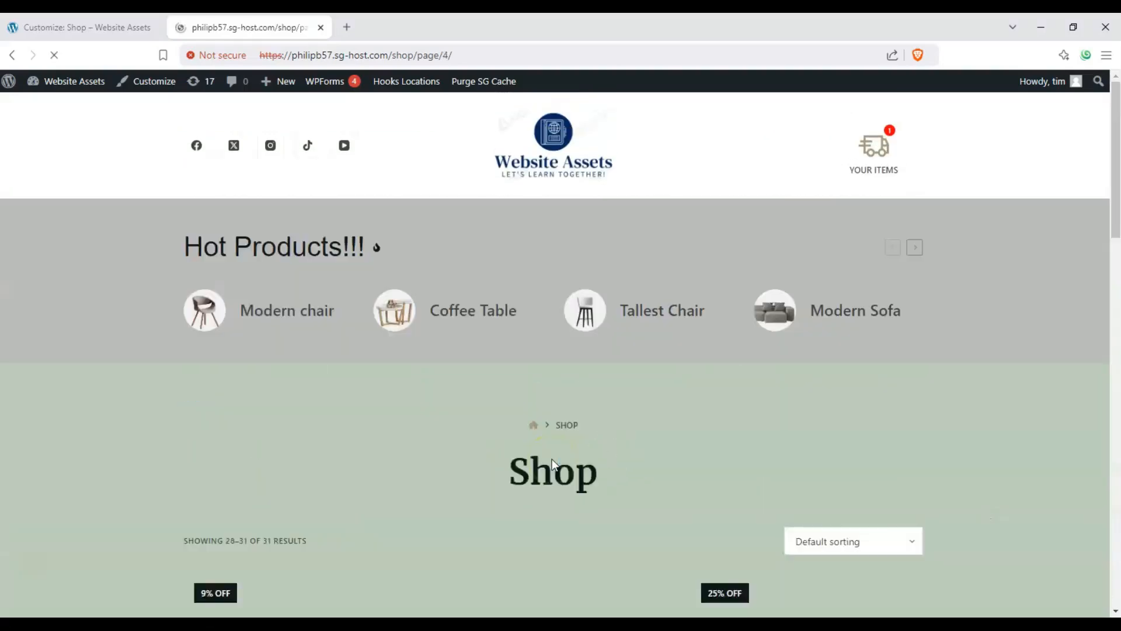
scroll(555, 464, down, 3)
scroll(561, 462, down, 15)
Return to the live shop's first page and open page 2 again, examining the divider and page numbers
click(474, 273)
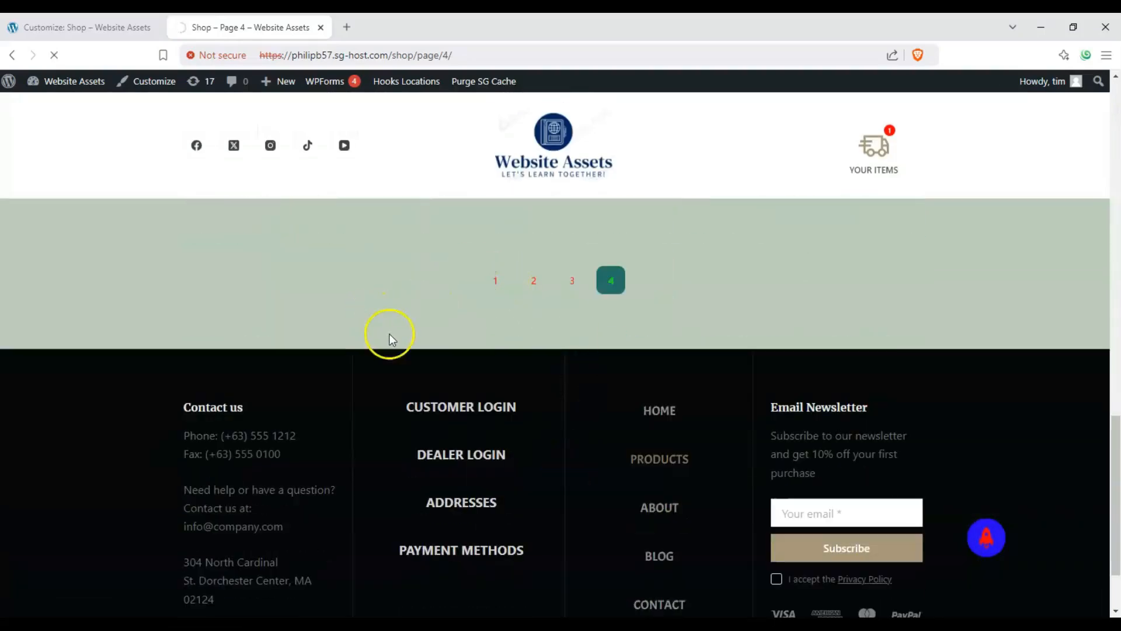
scroll(496, 345, down, 15)
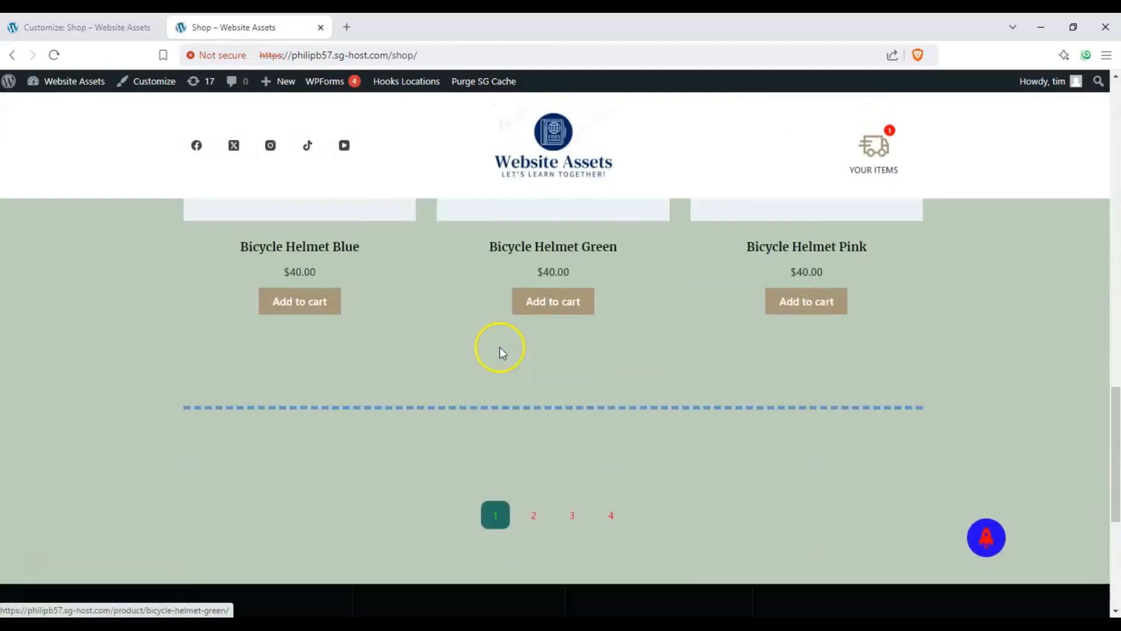
scroll(501, 352, down, 5)
click(534, 234)
scroll(117, 310, down, 10)
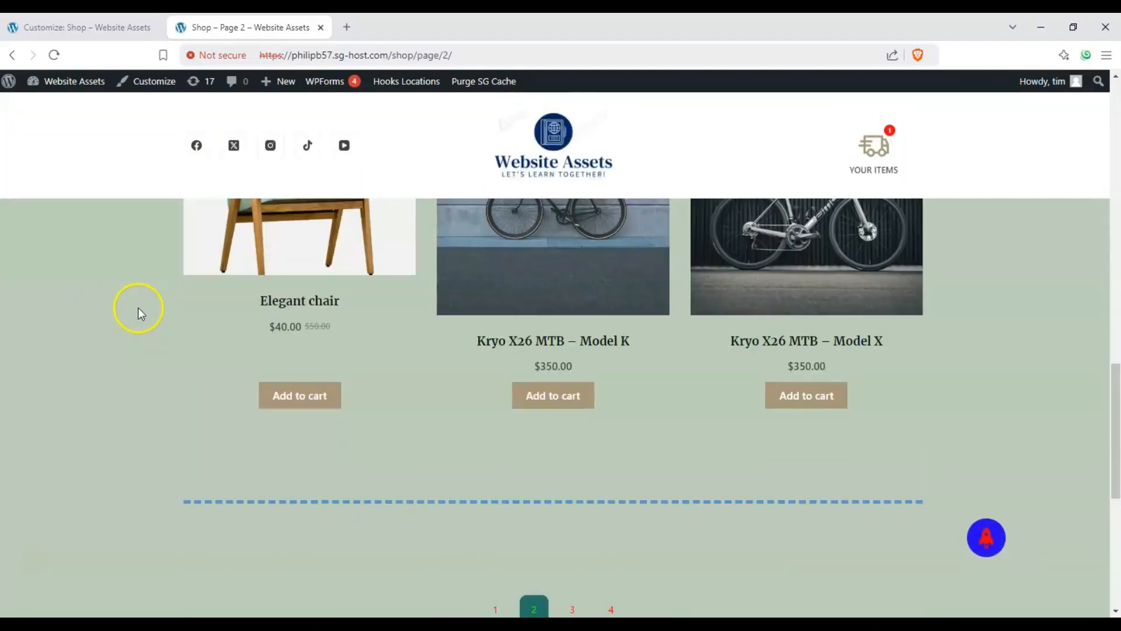